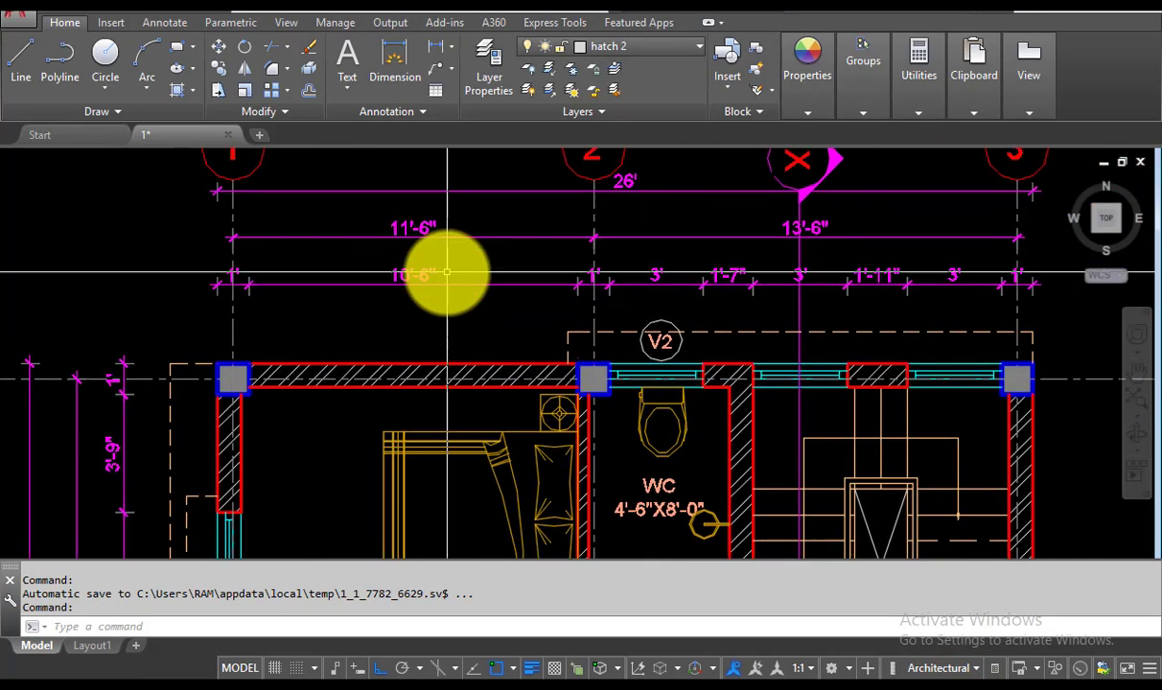
Check the column spacing dimensions along the plan's upper edge and switch to STAAD.Pro
scroll(446, 267, up, 4)
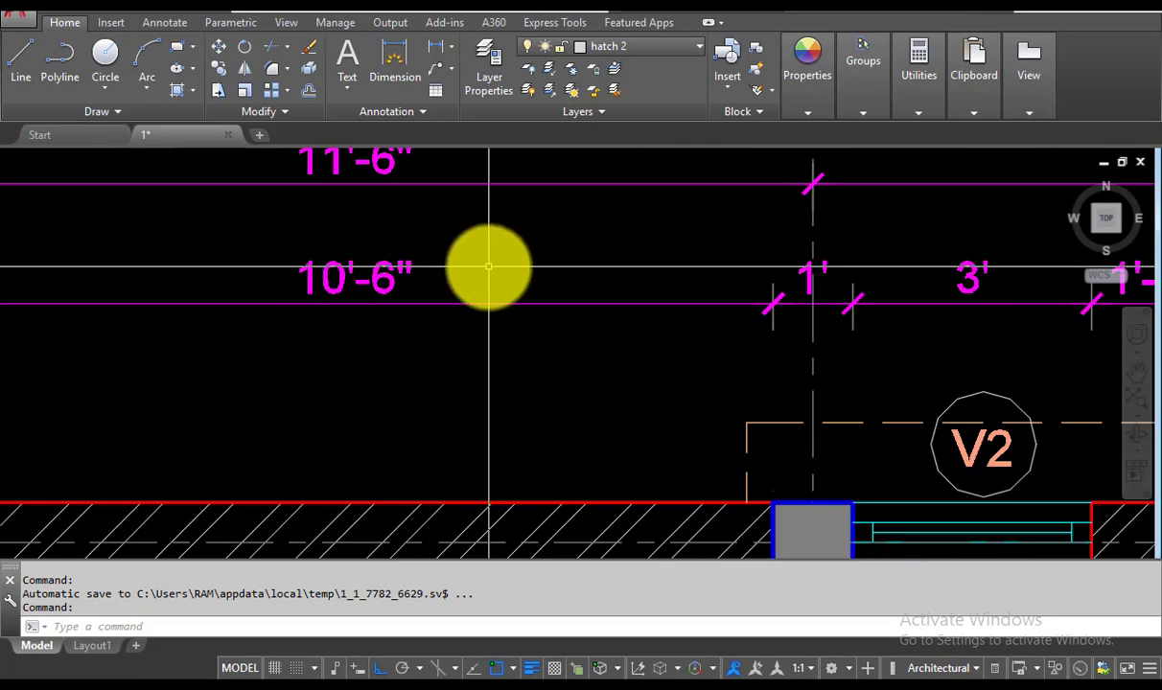
scroll(489, 269, down, 2)
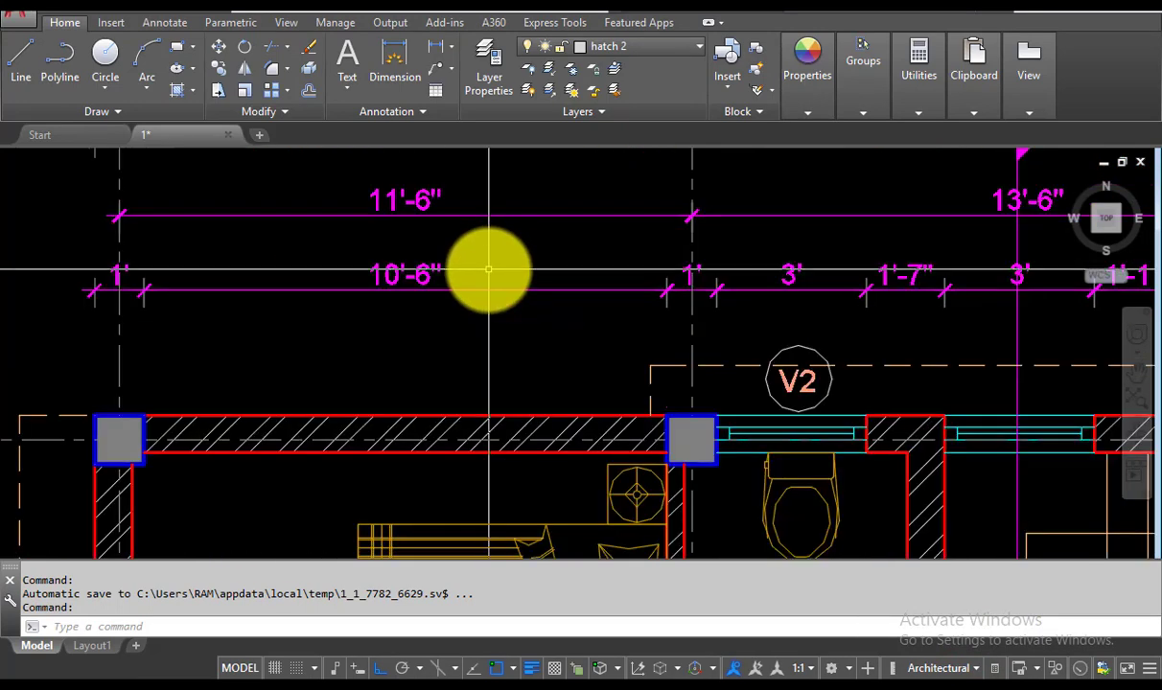
click(834, 685)
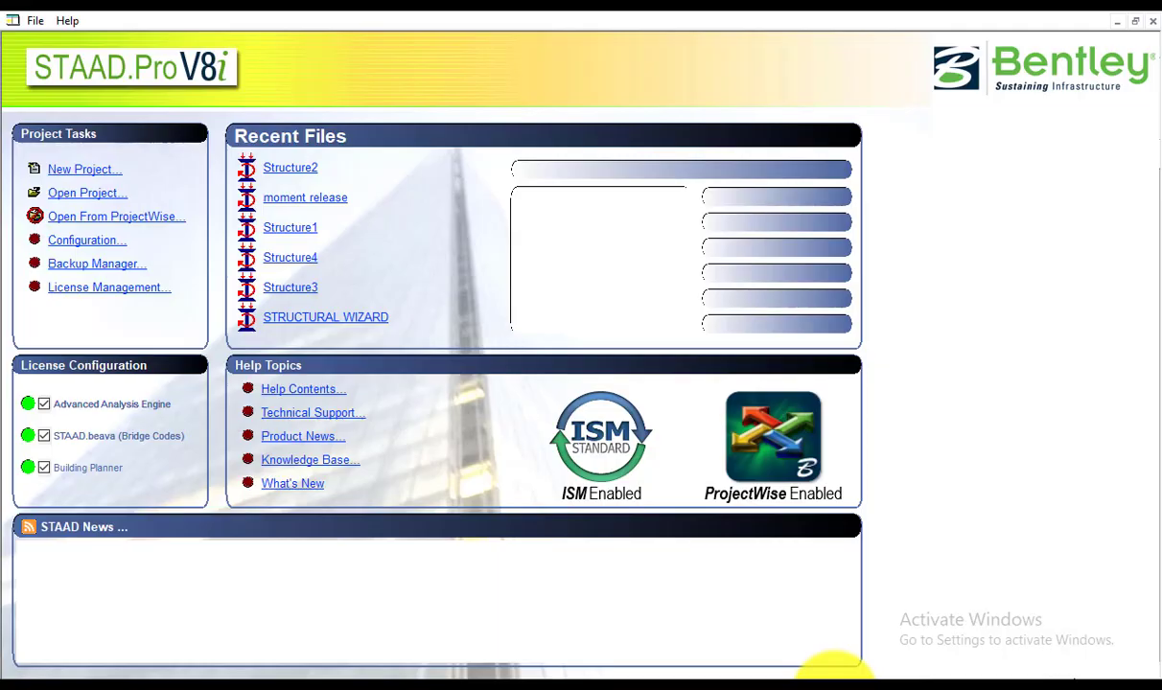
click(928, 684)
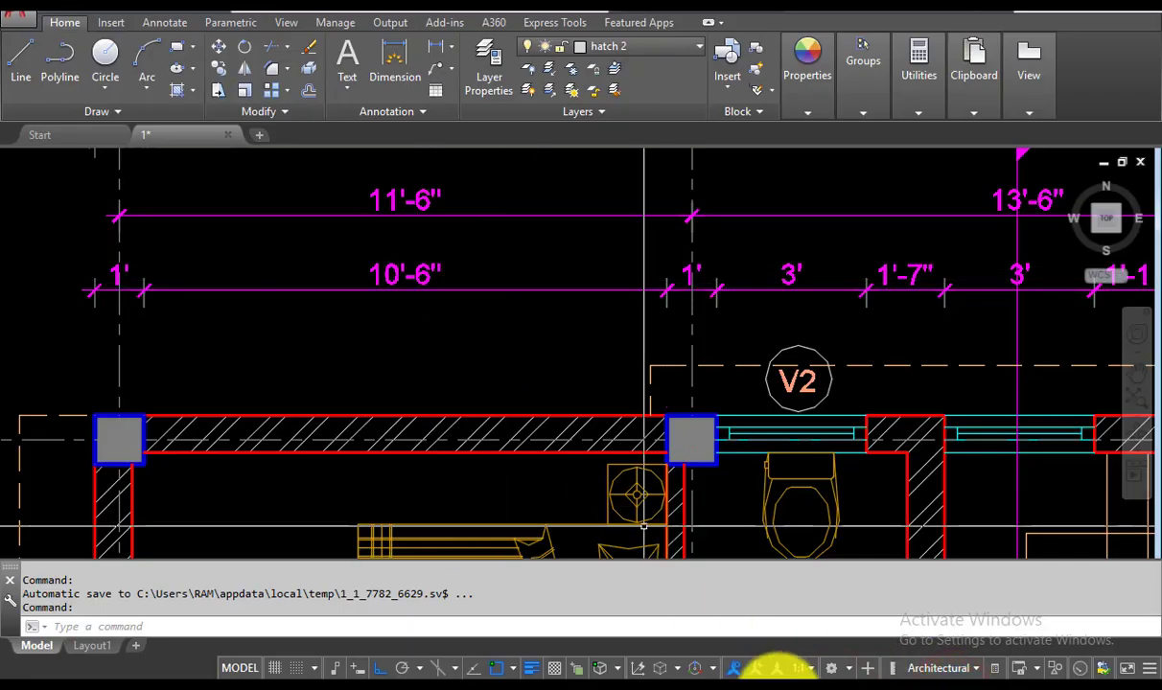
click(810, 682)
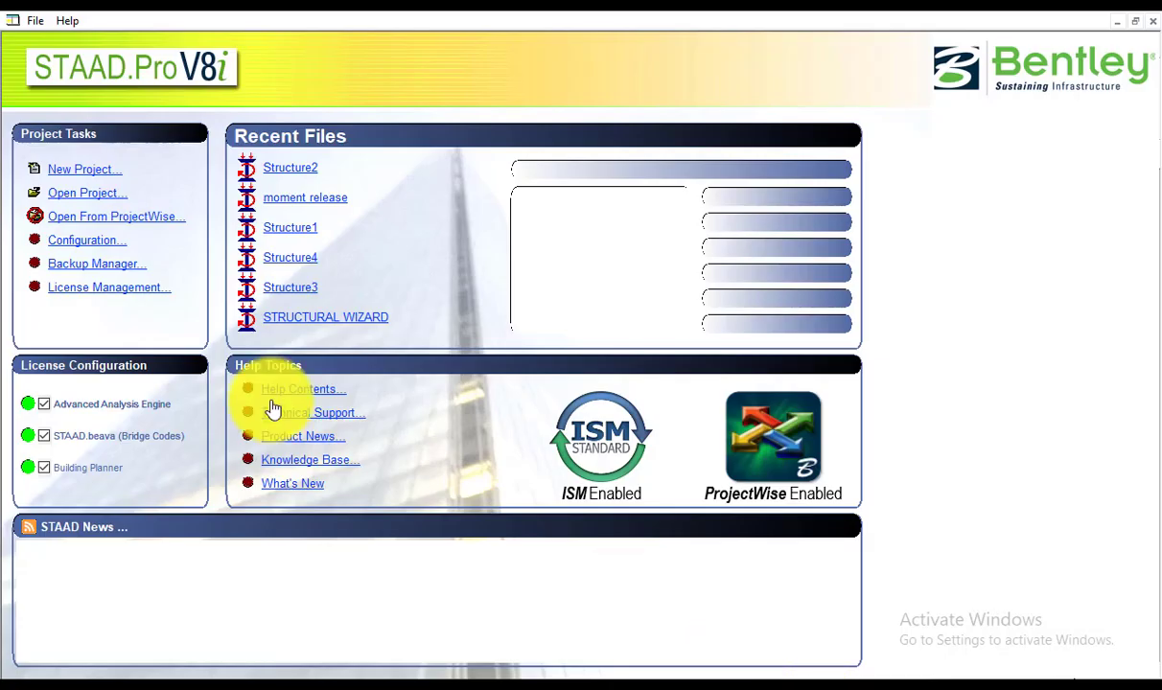
Set the default base unit to English in the program configuration
click(101, 238)
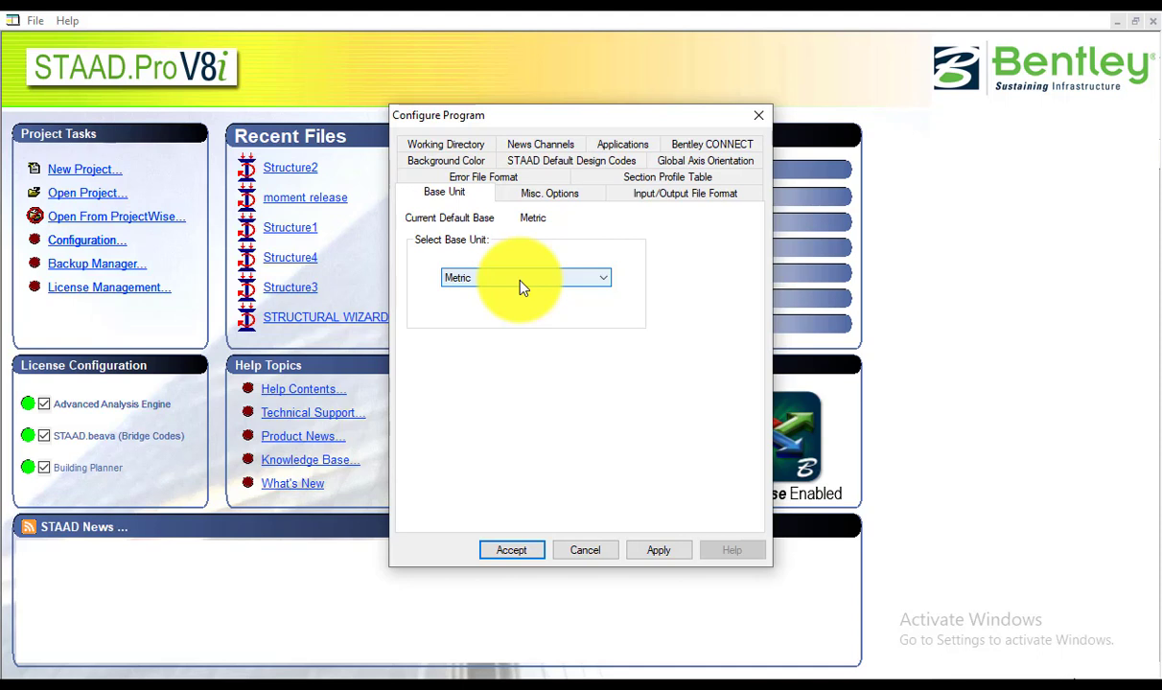
click(522, 286)
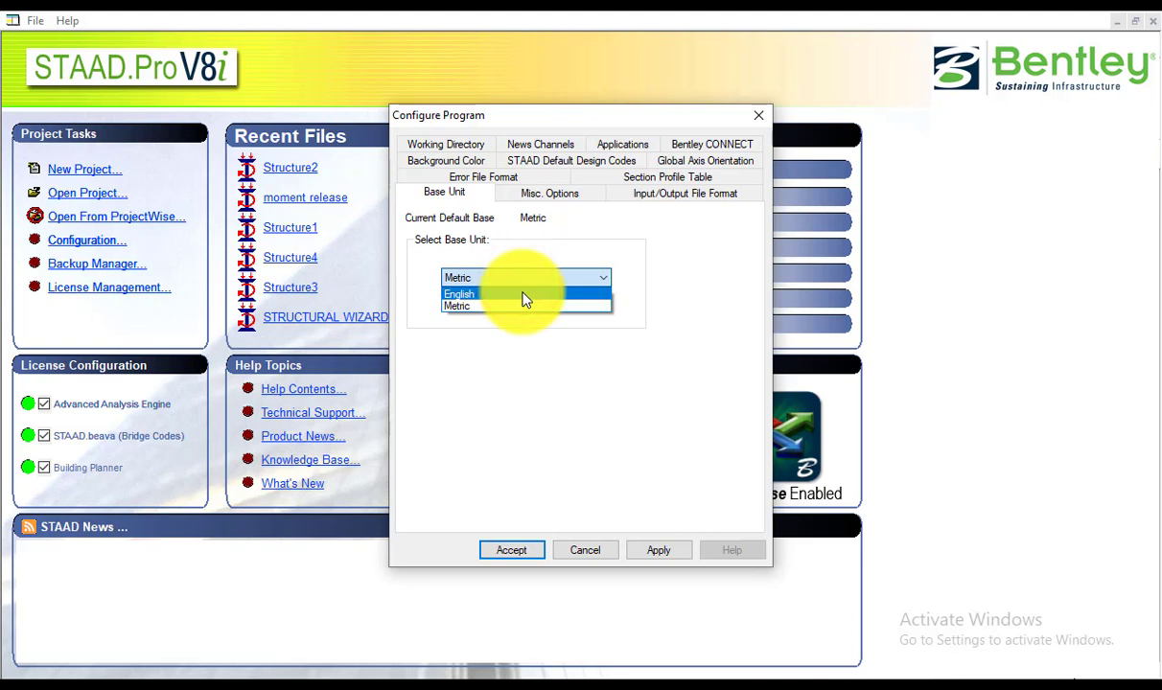
click(523, 294)
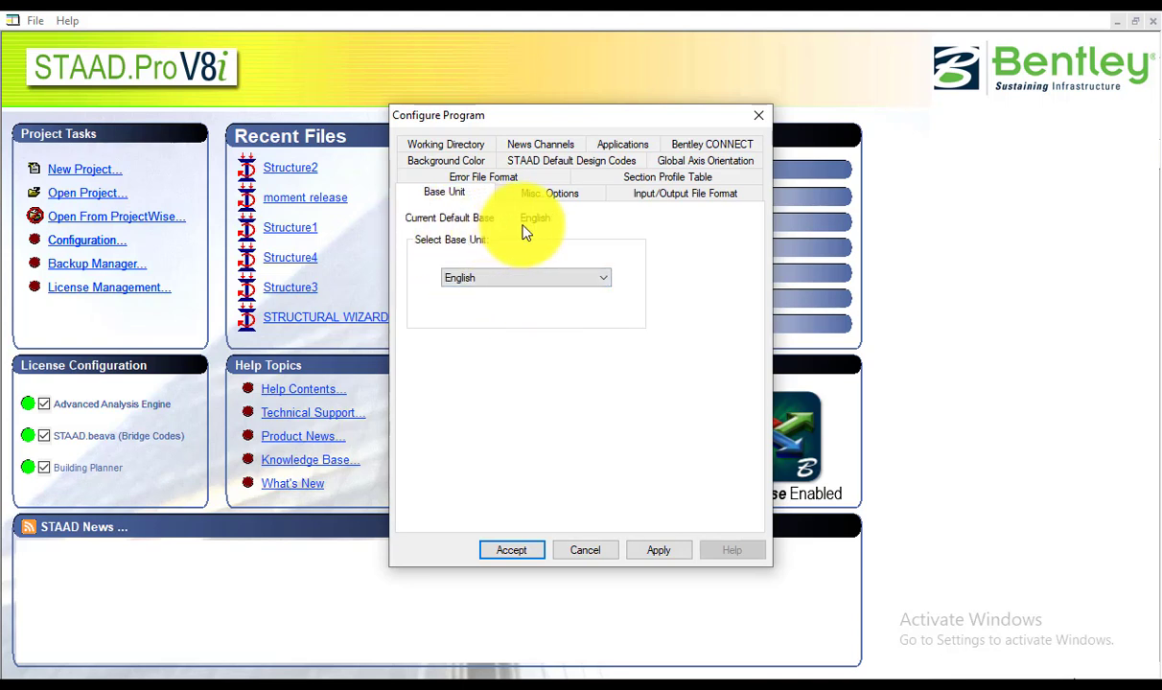
Review the default design codes, global axis orientation and background color, and accept the program configuration
click(571, 163)
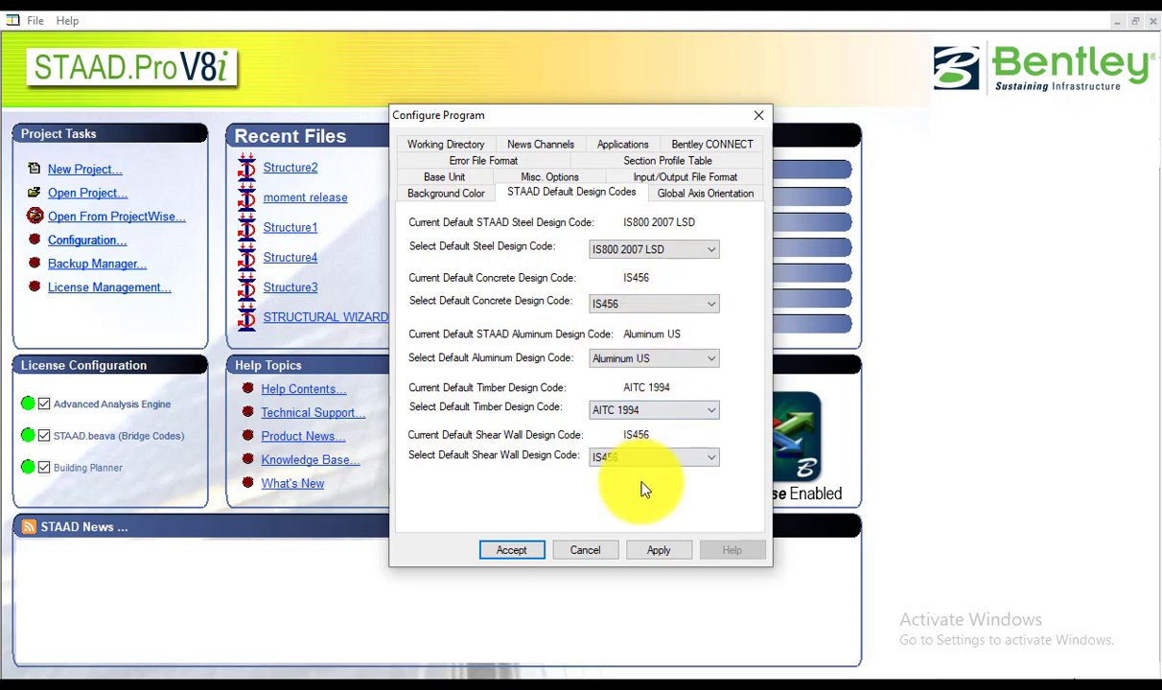
click(677, 196)
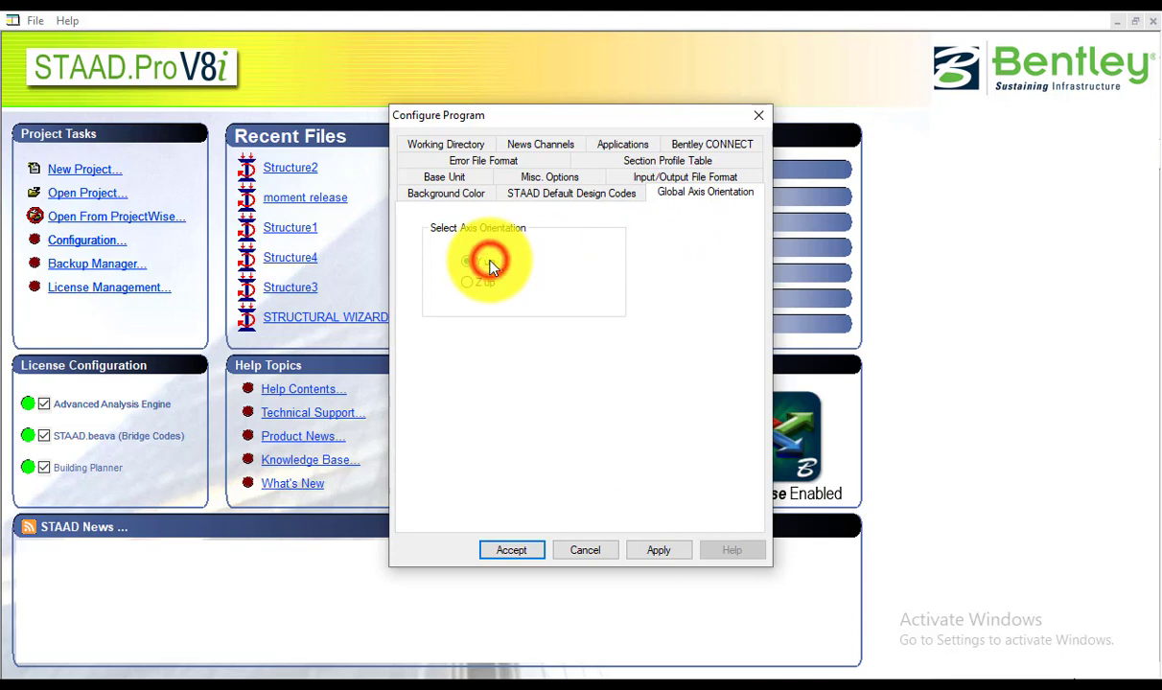
click(456, 191)
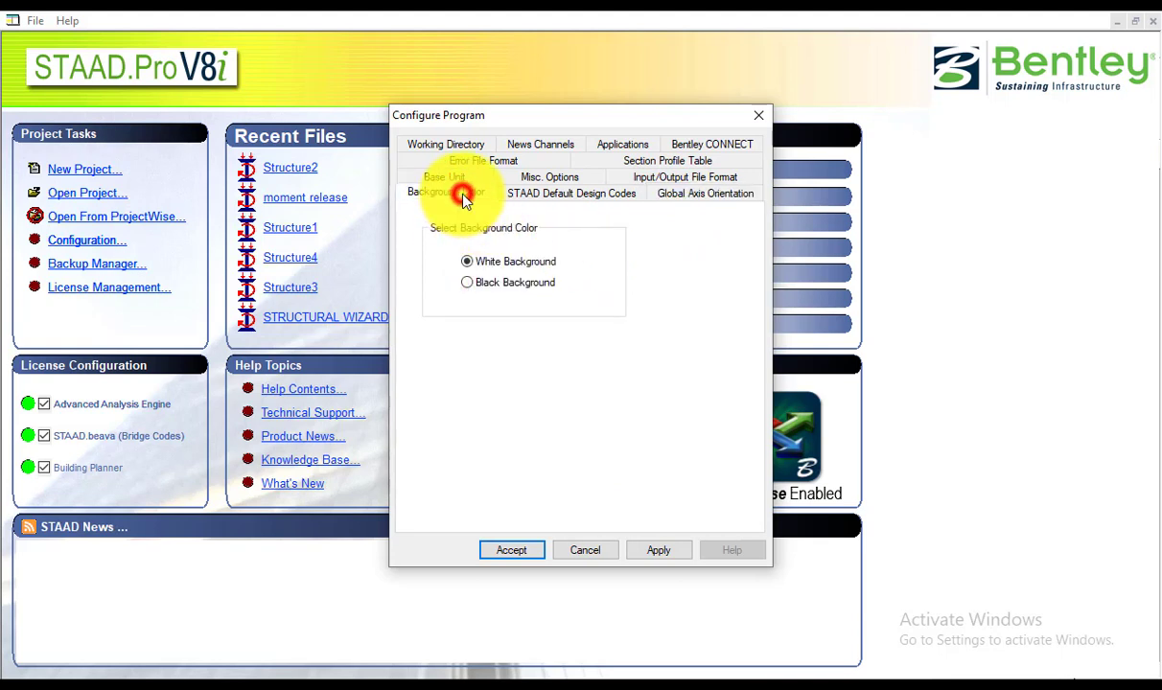
click(513, 551)
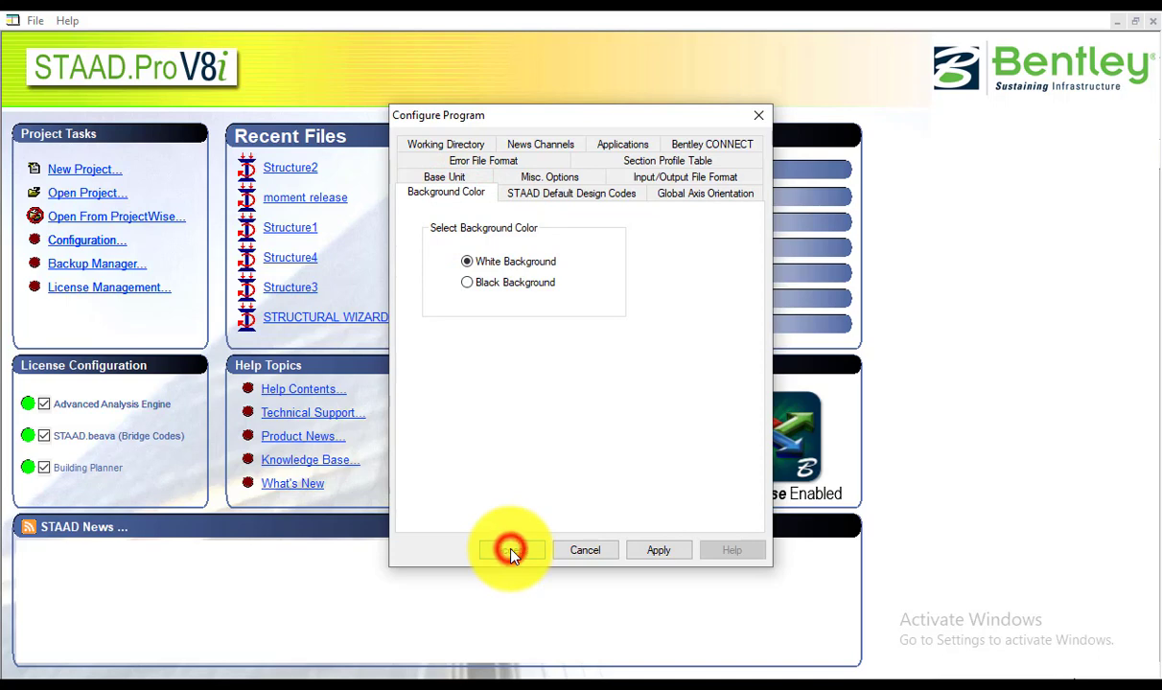
Create a new Space model named REAL PROJECT 1 in Foot and KiloNewton units, with Add Beam as the starting mode
click(101, 171)
double_click(660, 224)
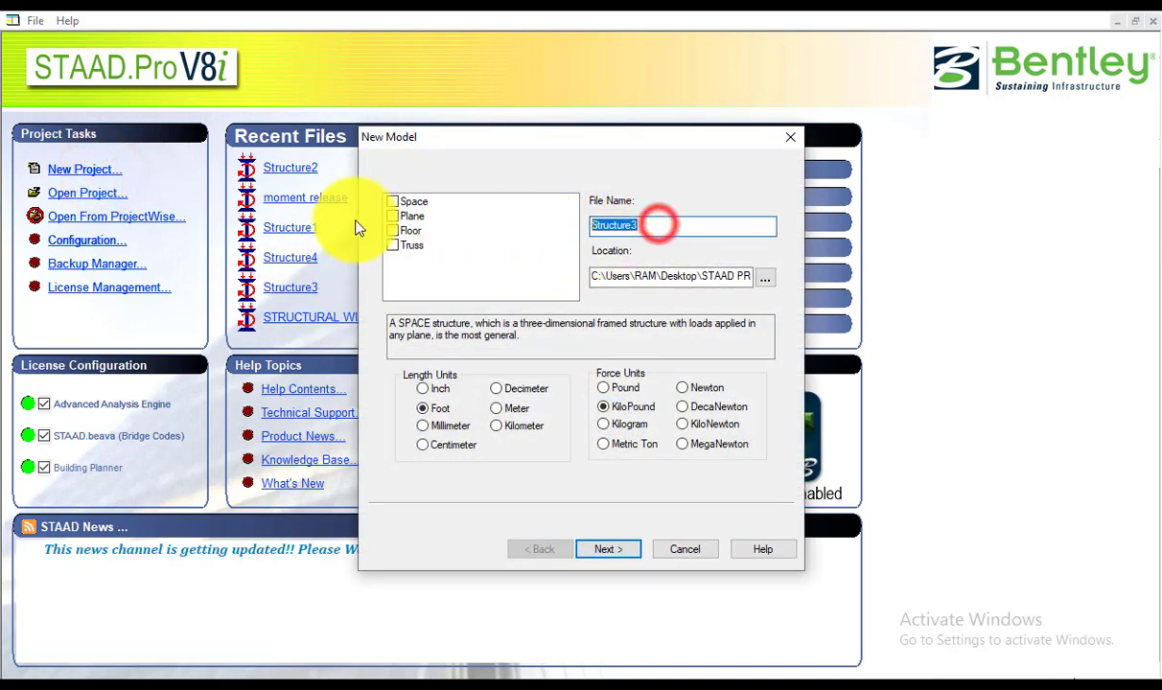
click(393, 201)
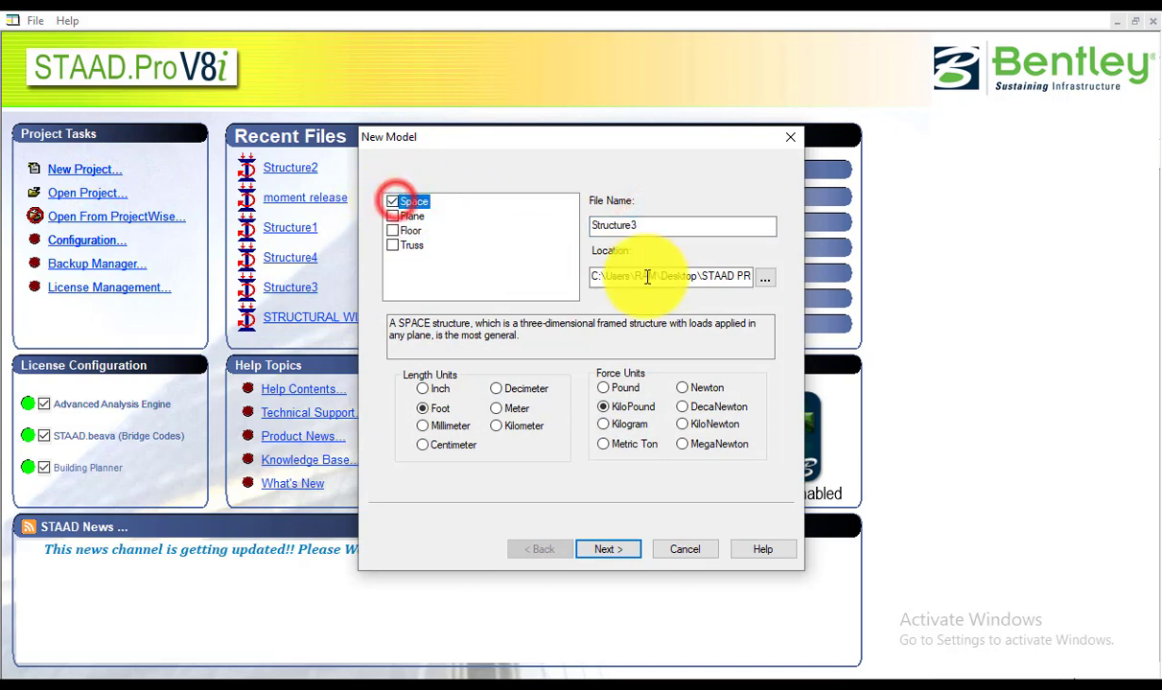
double_click(656, 226)
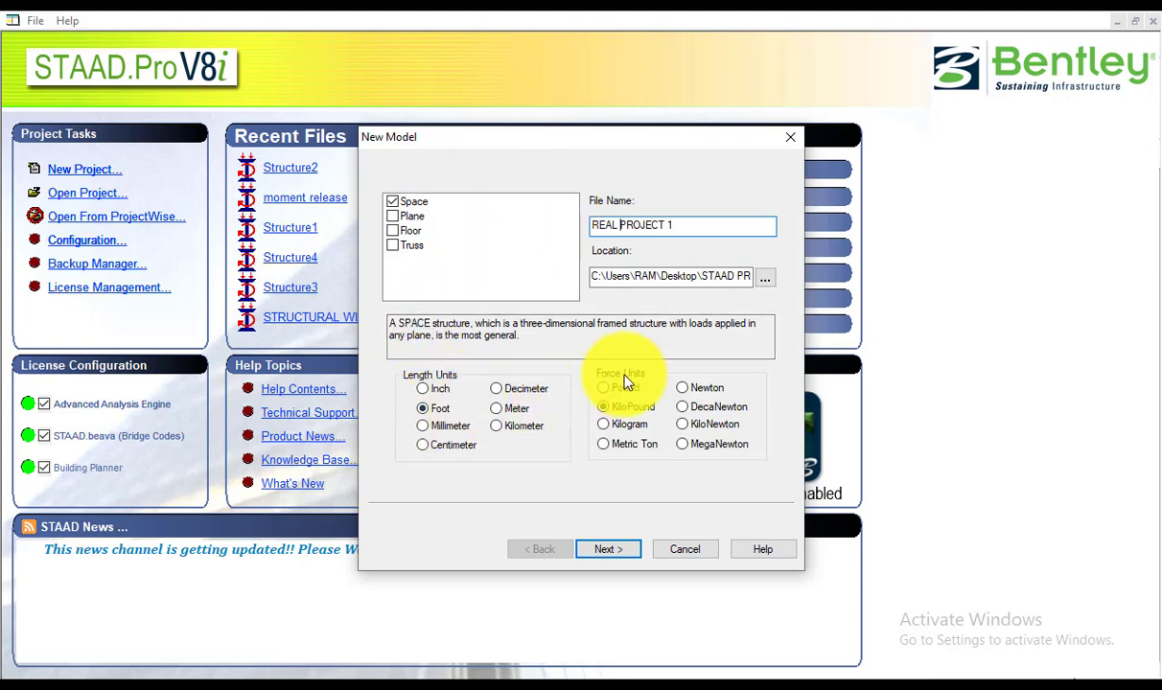
click(719, 427)
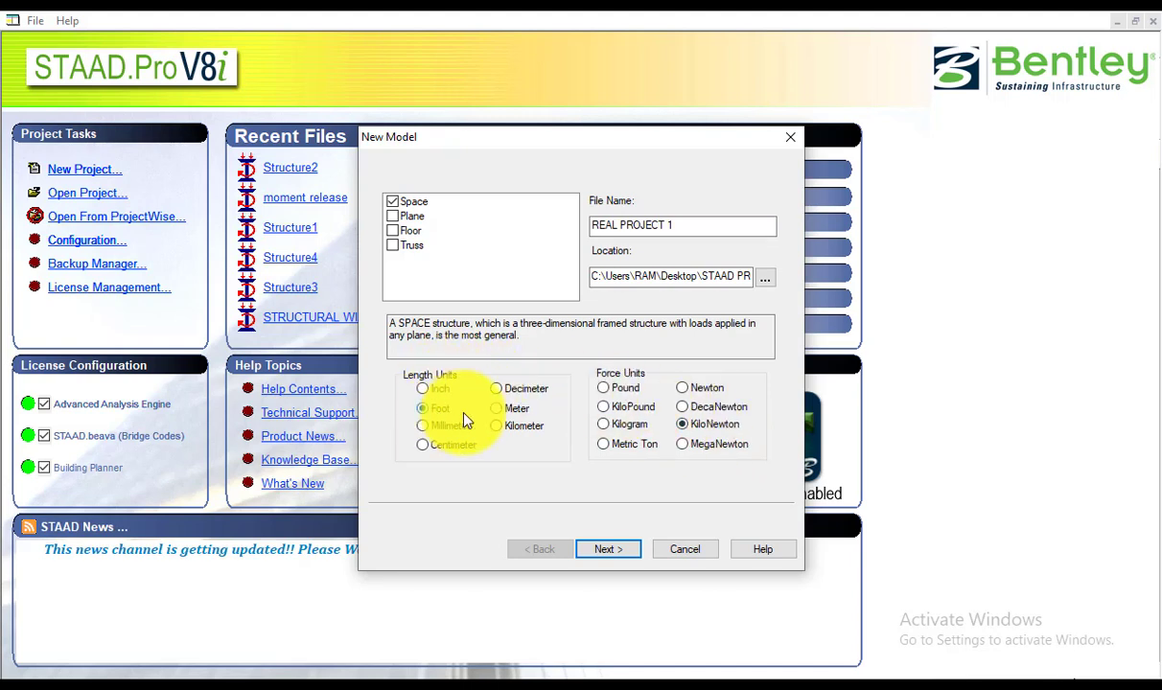
click(599, 549)
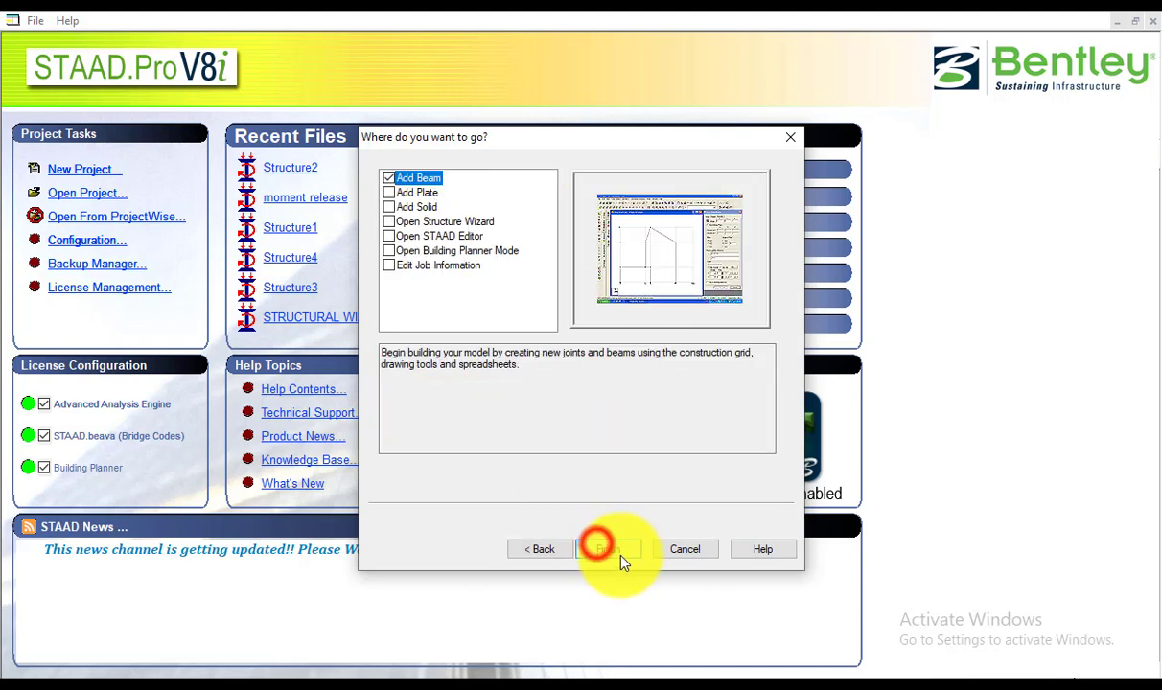
click(623, 552)
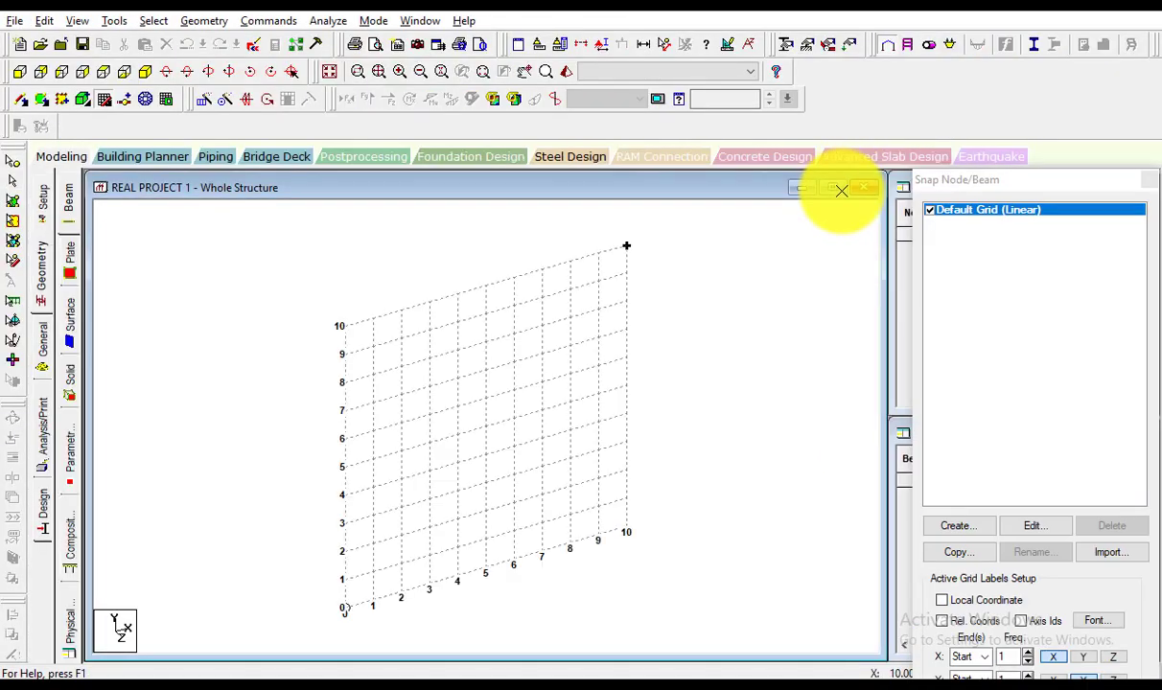
Close the Snap Node/Beam grid settings and add the first node at the origin with X 0 ft in the node table
click(1145, 183)
click(960, 237)
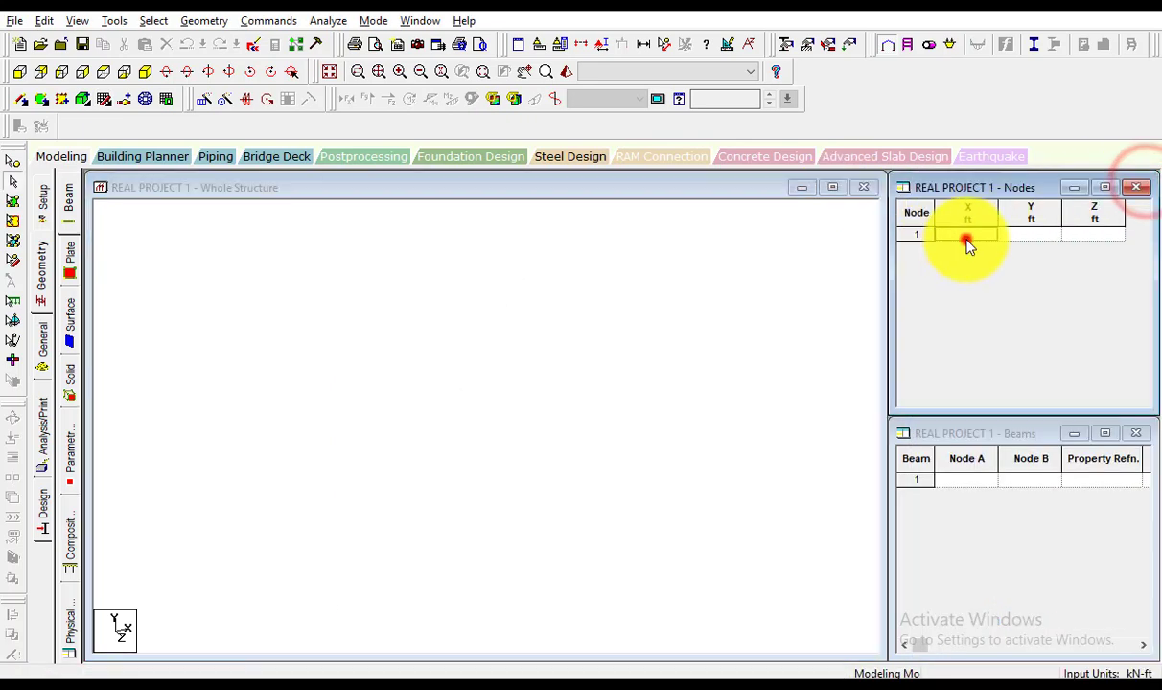
text(0)
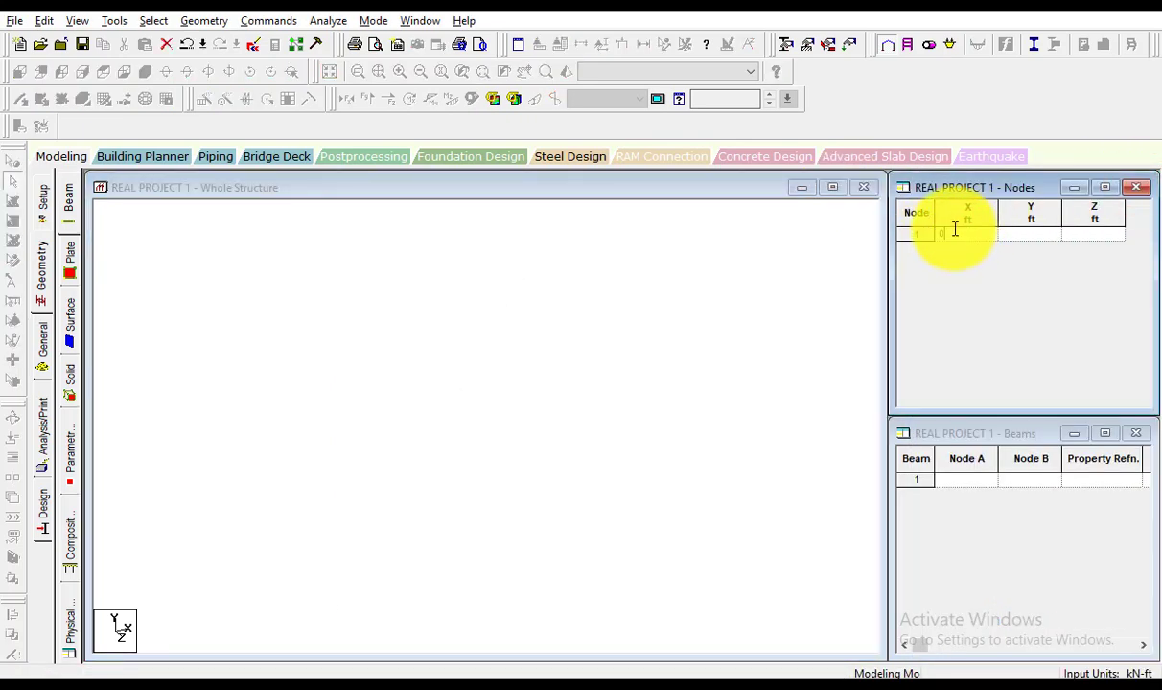
key(Tab)
Look up the spacing between grids 1 and 2 in the AutoCAD plan and add a second STAAD.Pro node at X 11.5 ft
key(alt+Tab)
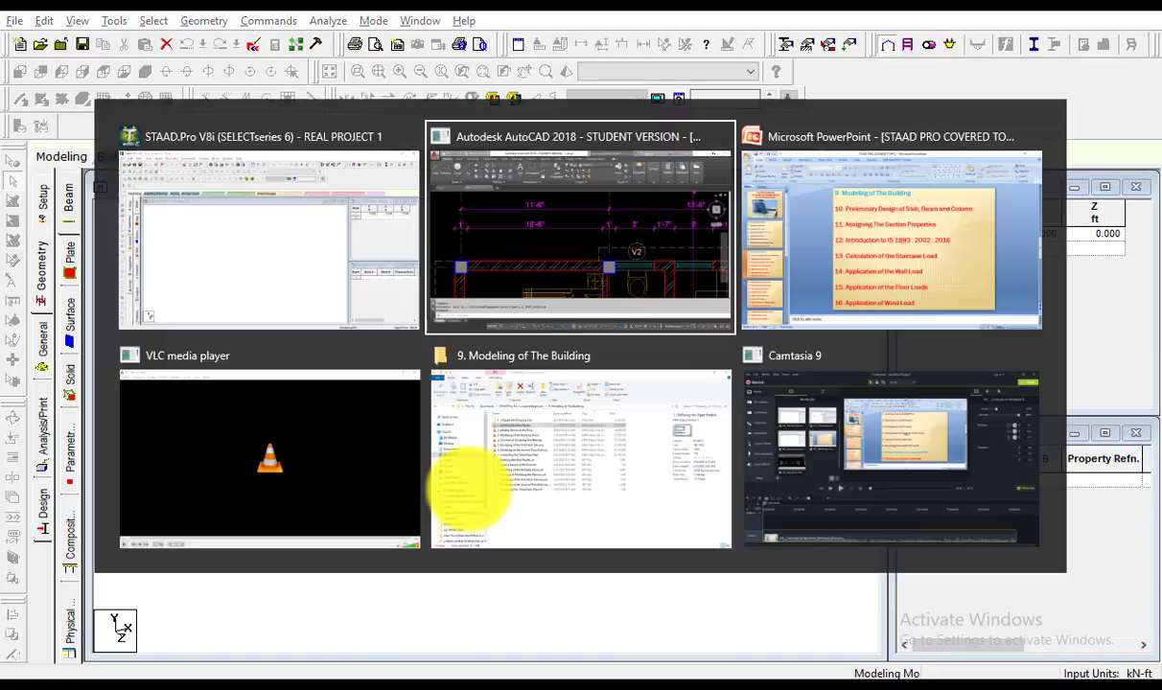
scroll(376, 361, down, 3)
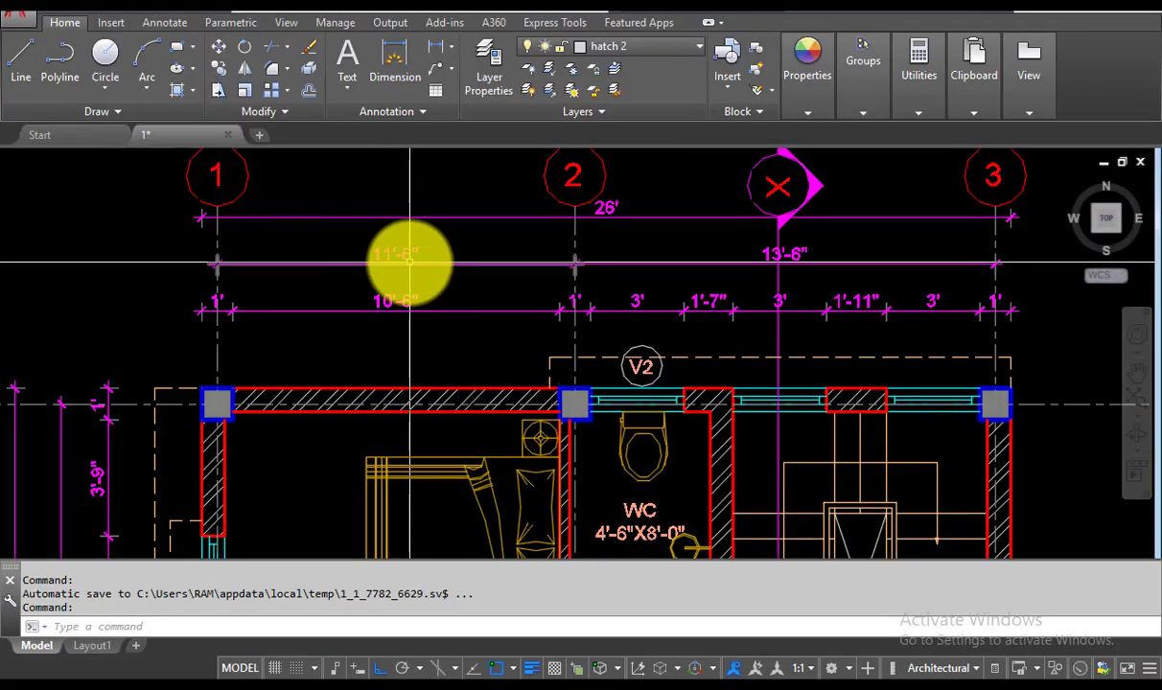
key(alt+Tab)
drag(427, 379, 575, 479)
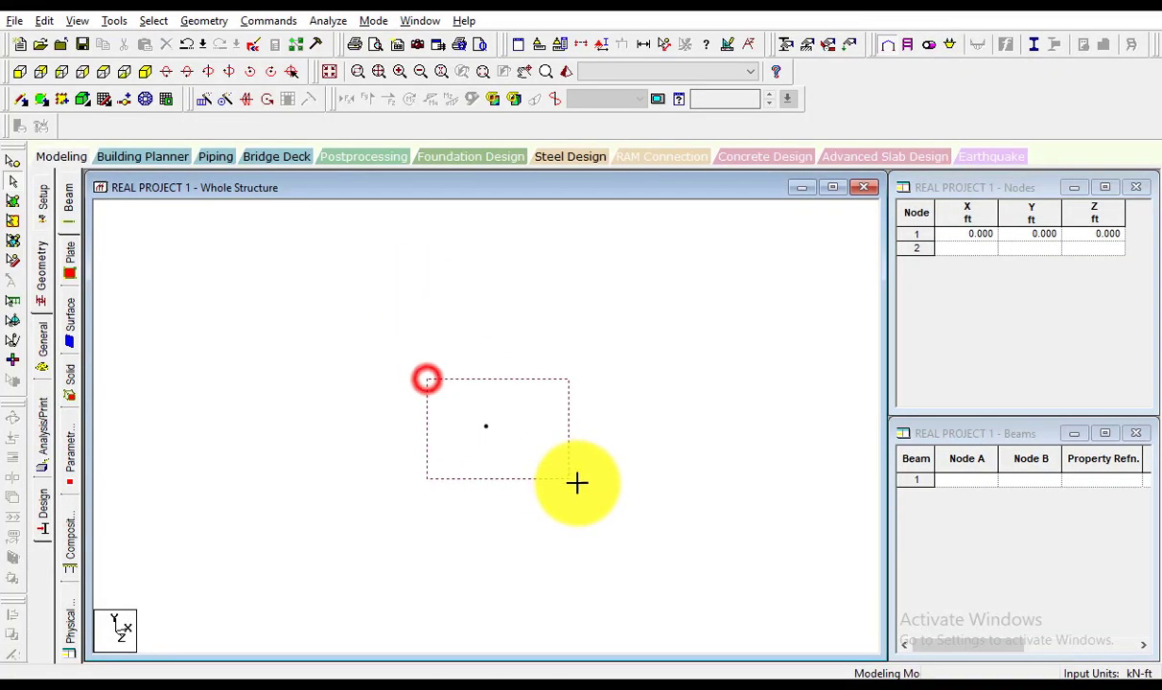
click(983, 249)
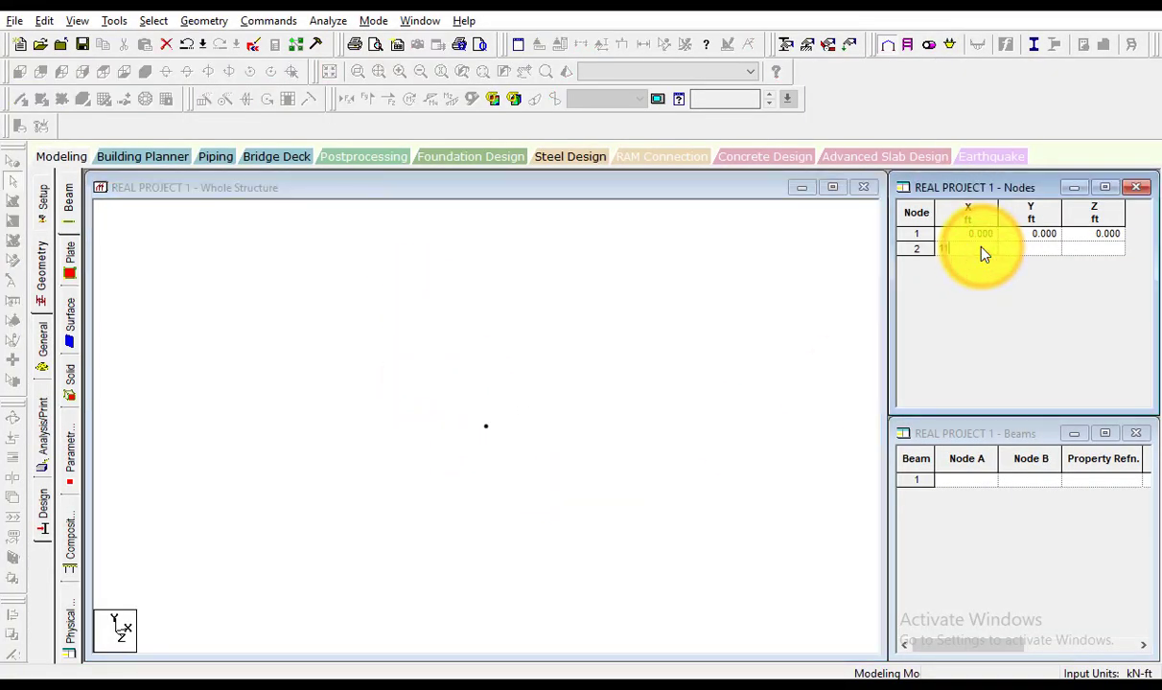
text(11.5)
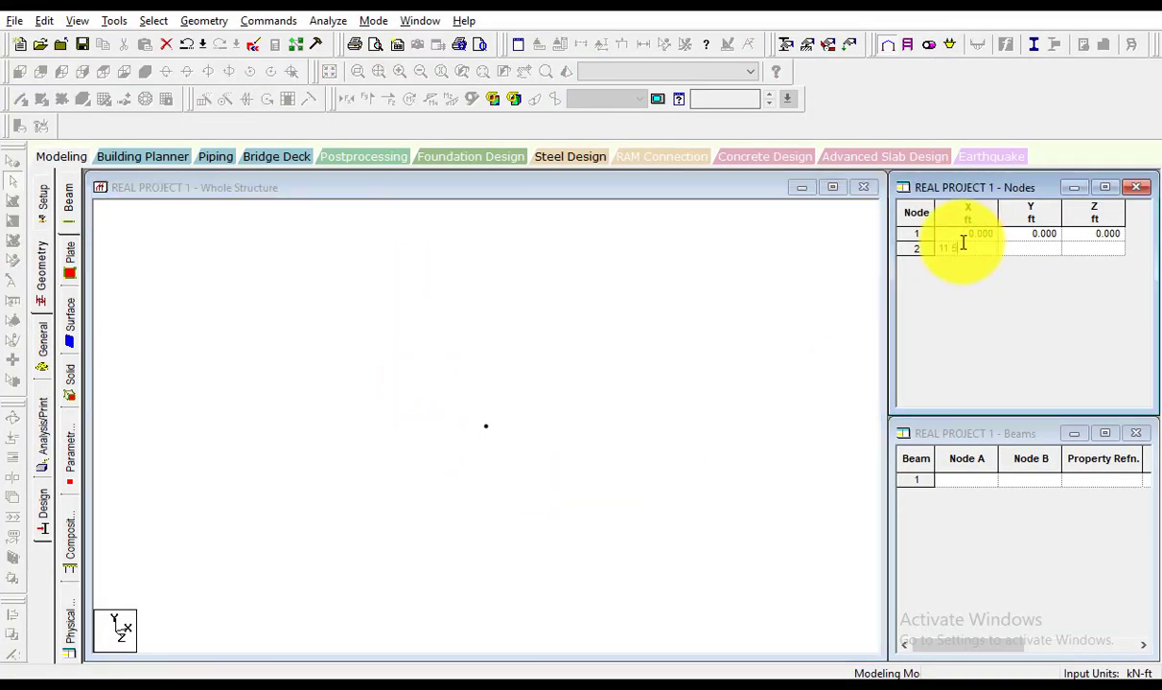
key(Tab)
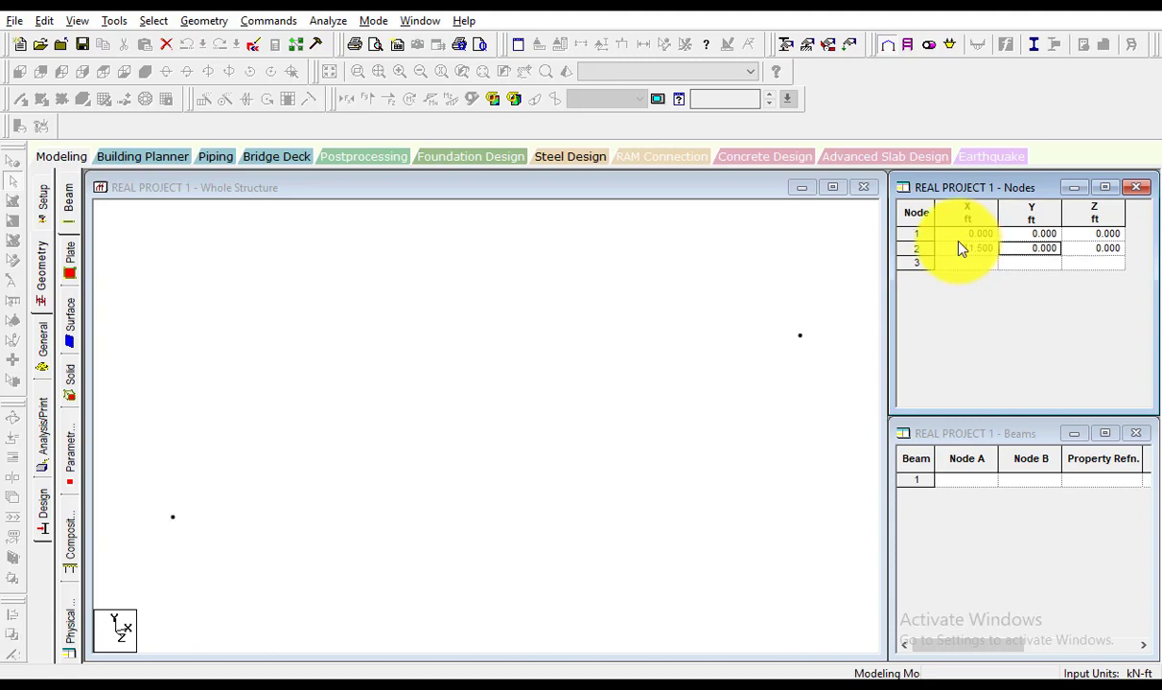
click(564, 451)
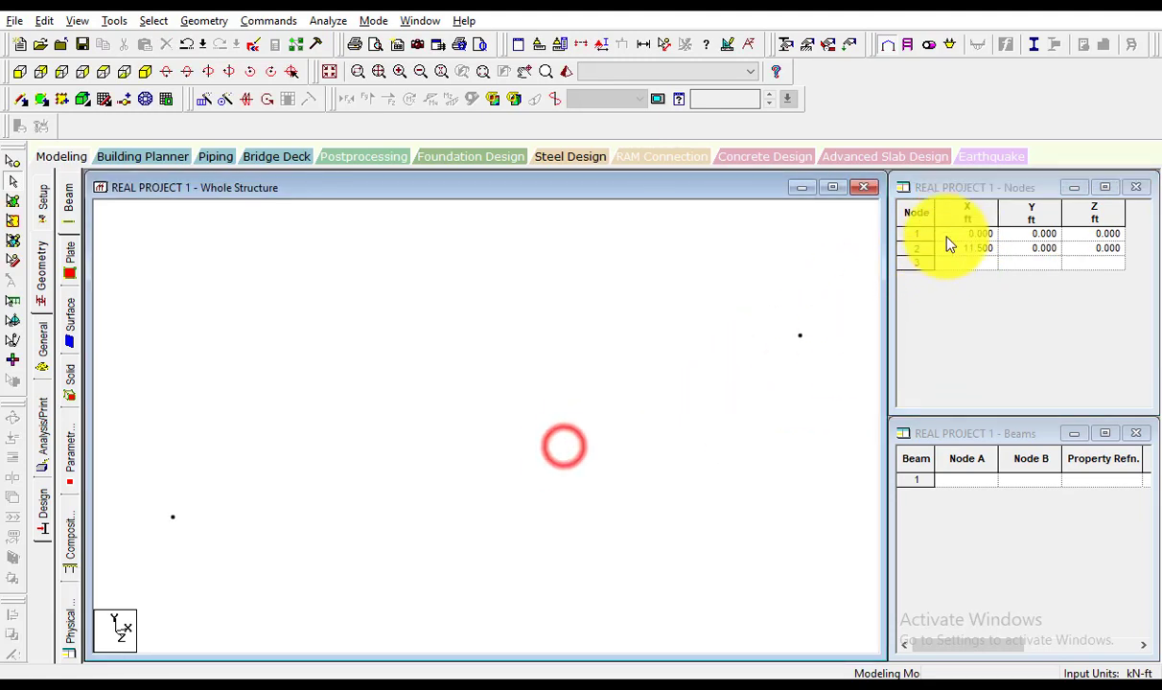
Copy the second node and paste it with a 13.5 ft offset in X, keeping the Y and Z offsets at 0
scroll(500, 368, down, 2)
click(508, 374)
mouse_move(533, 337)
mouse_down()
mouse_move(625, 381)
mouse_move(730, 461)
mouse_up()
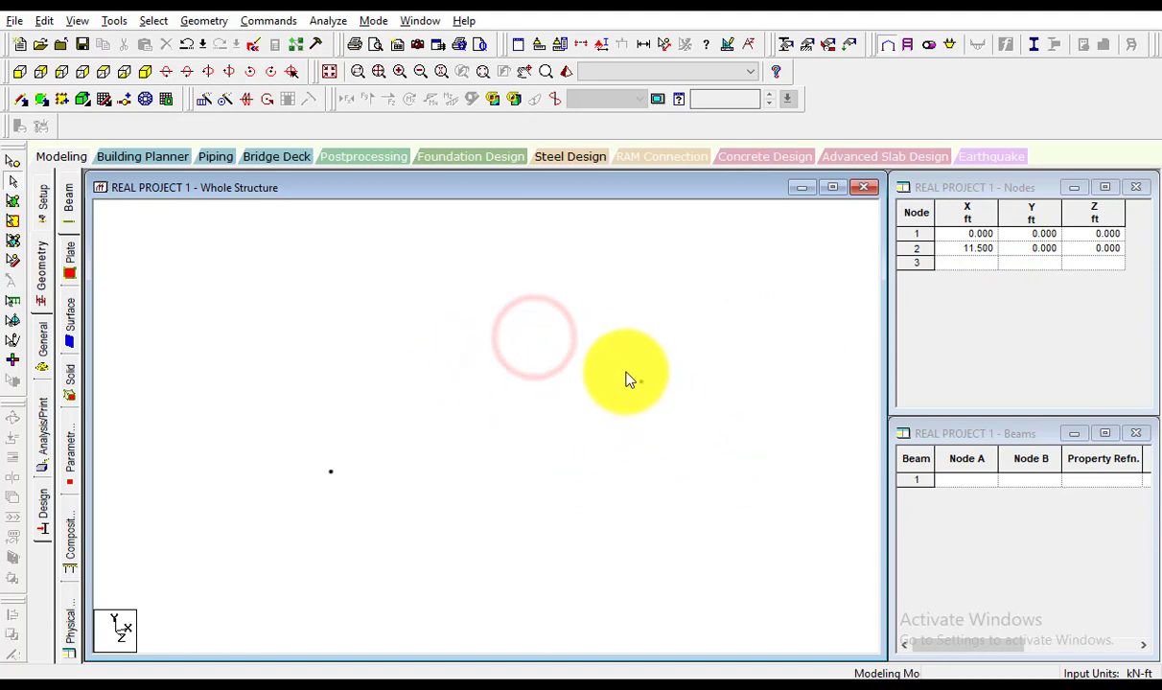
click(10, 163)
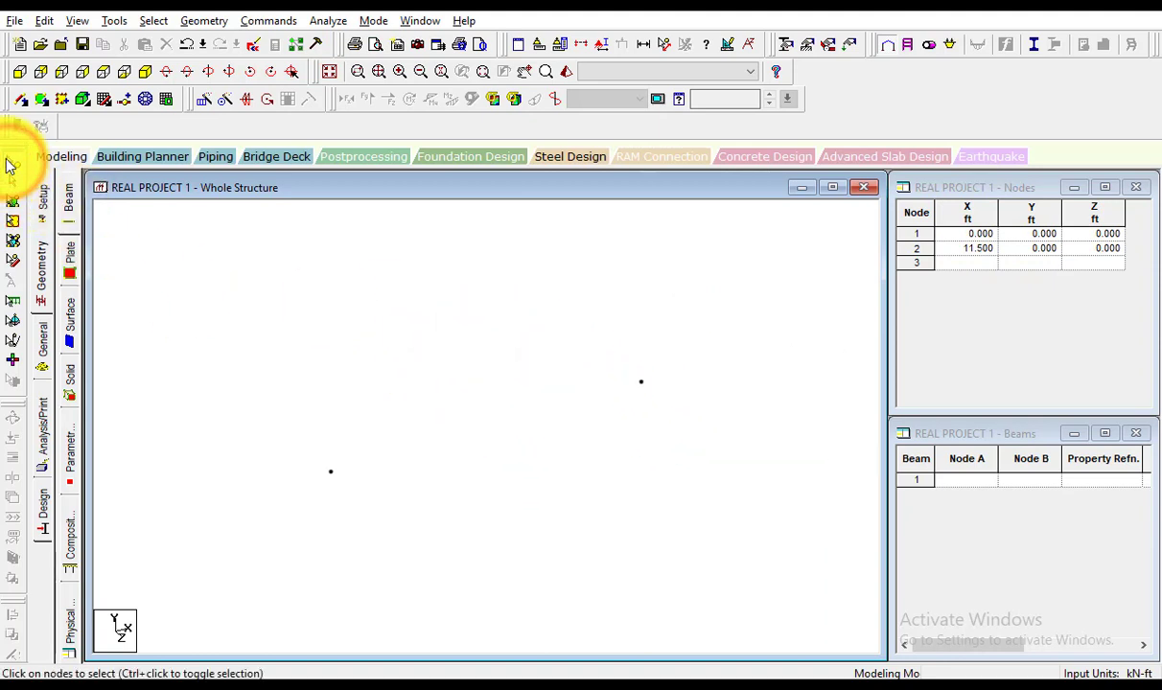
drag(500, 322, 747, 470)
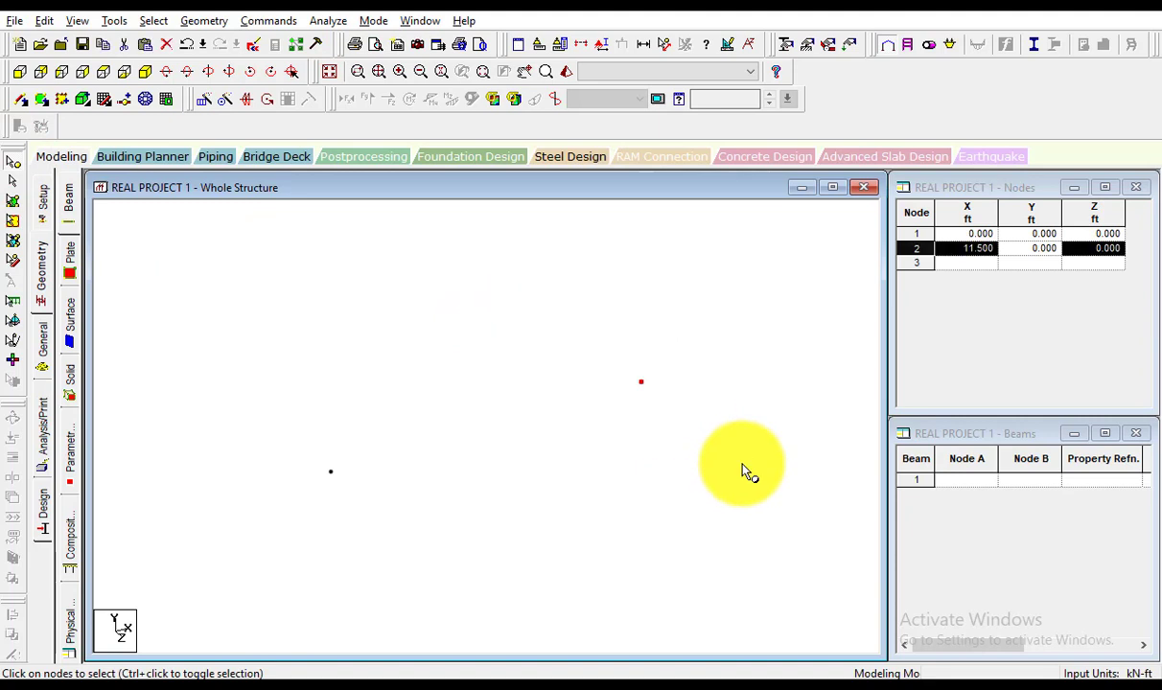
key(ctrl+v)
click(497, 356)
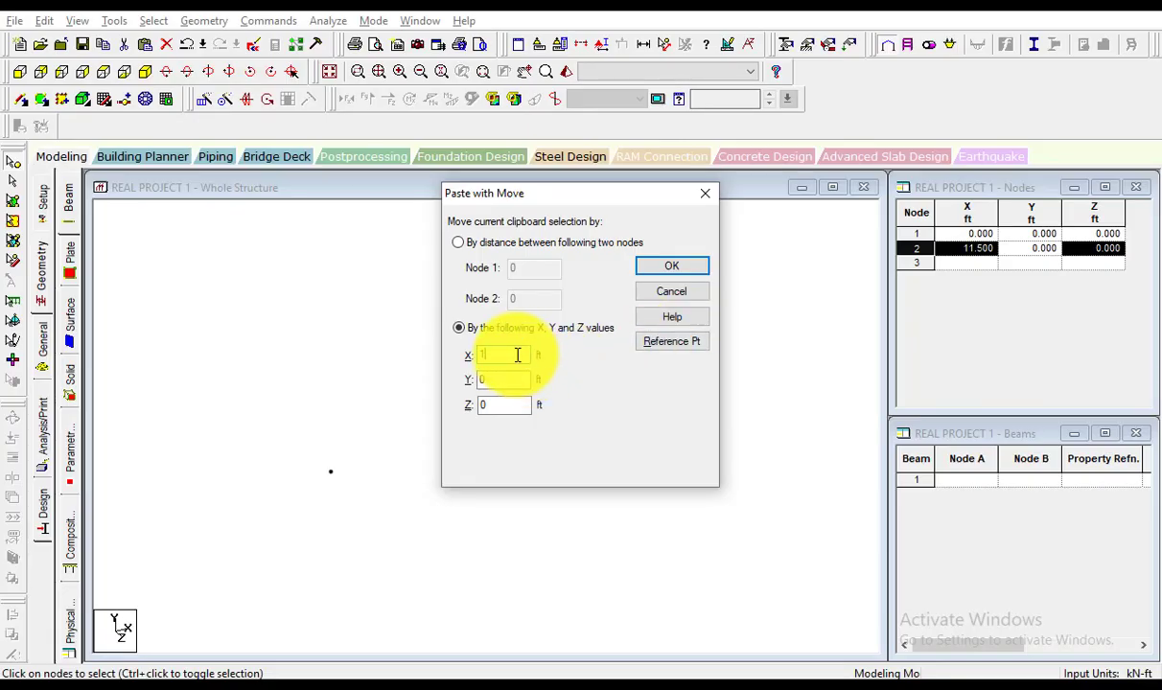
text(3.5)
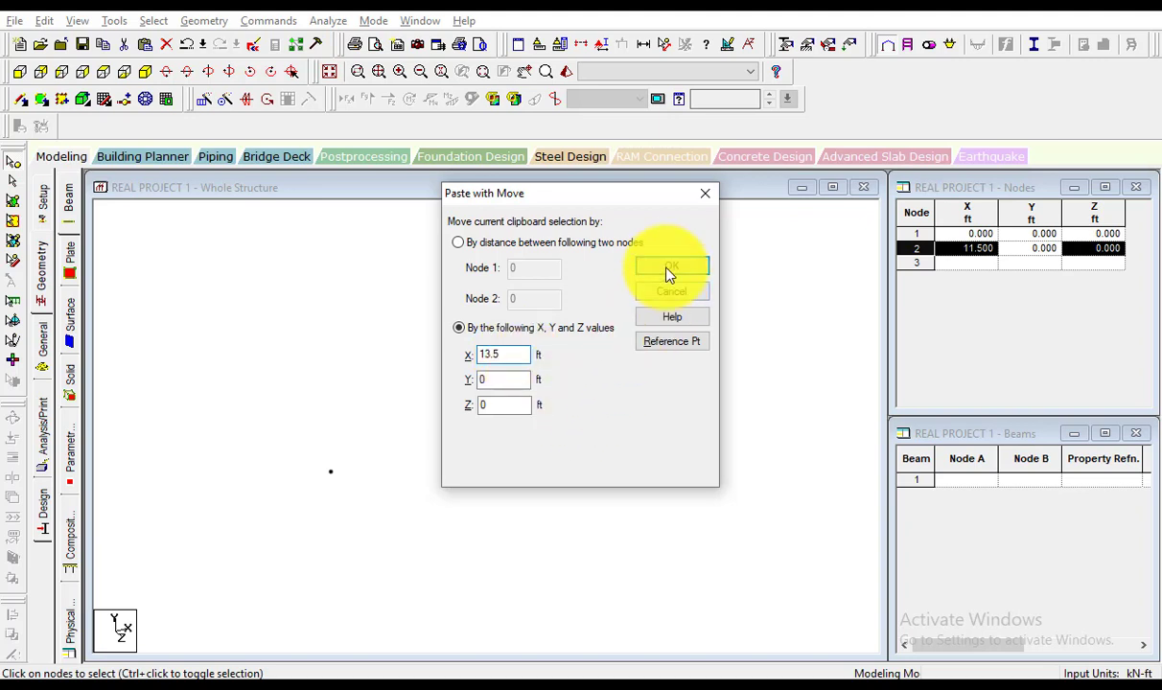
click(669, 266)
click(604, 460)
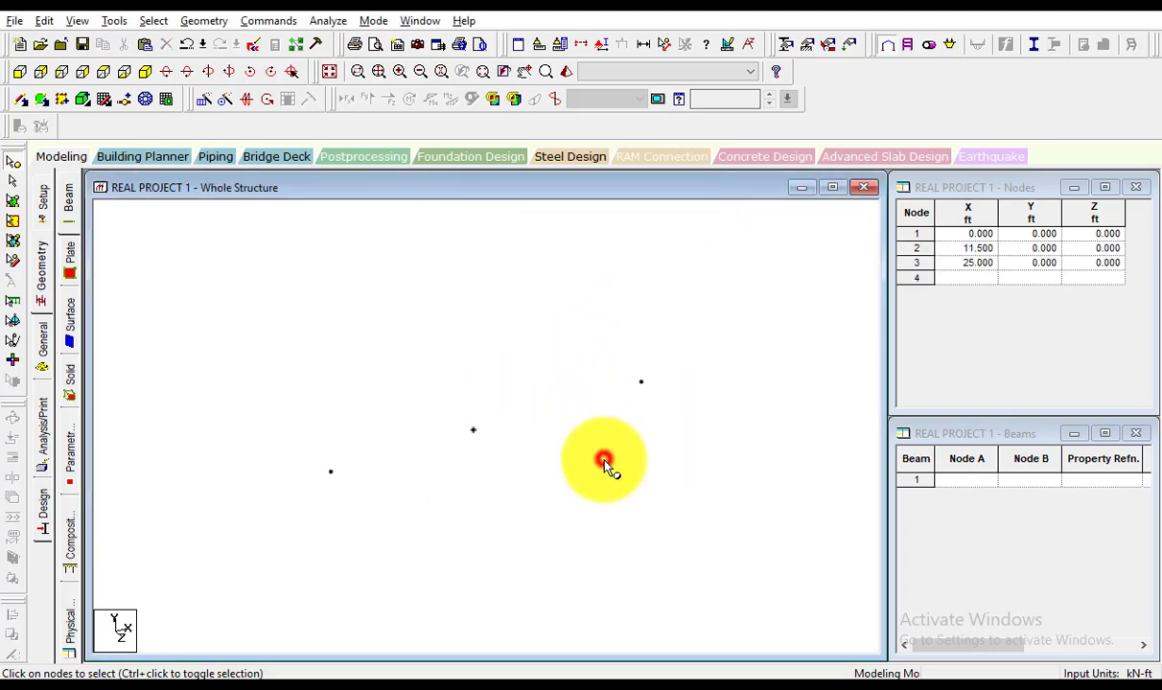
Copy the three nodes and paste them with a 13.5 ft offset in Z, checking the spacing between grids C and B in the AutoCAD plan
scroll(348, 402, down, 3)
drag(277, 386, 566, 475)
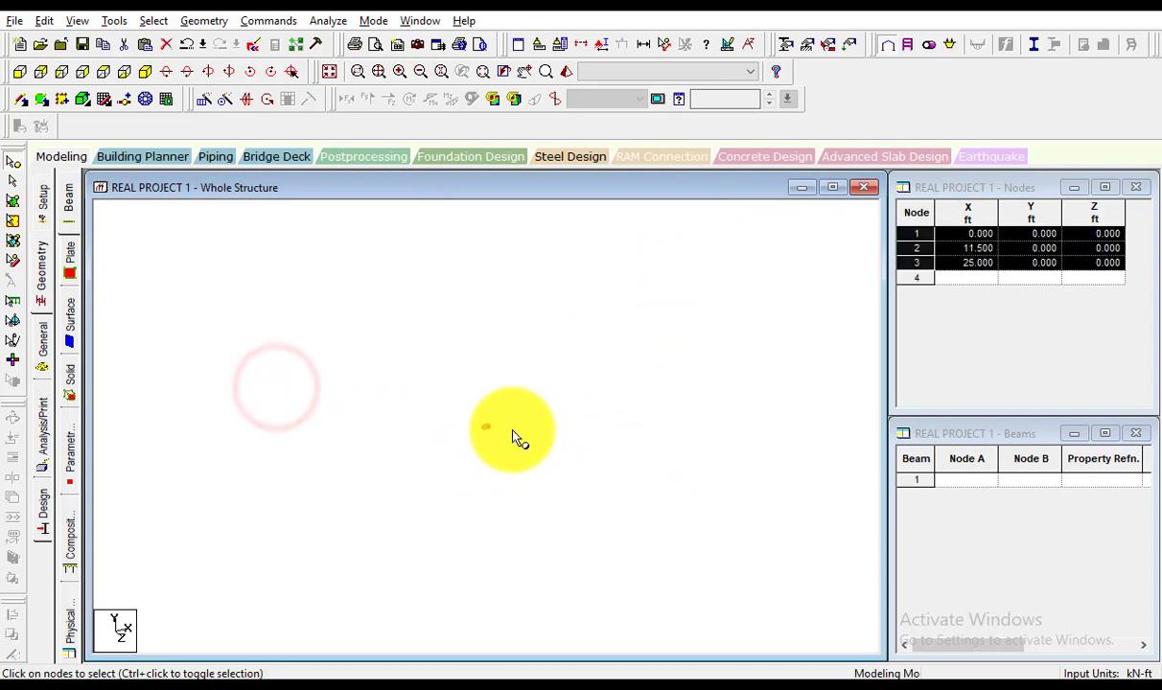
scroll(467, 453, up, 2)
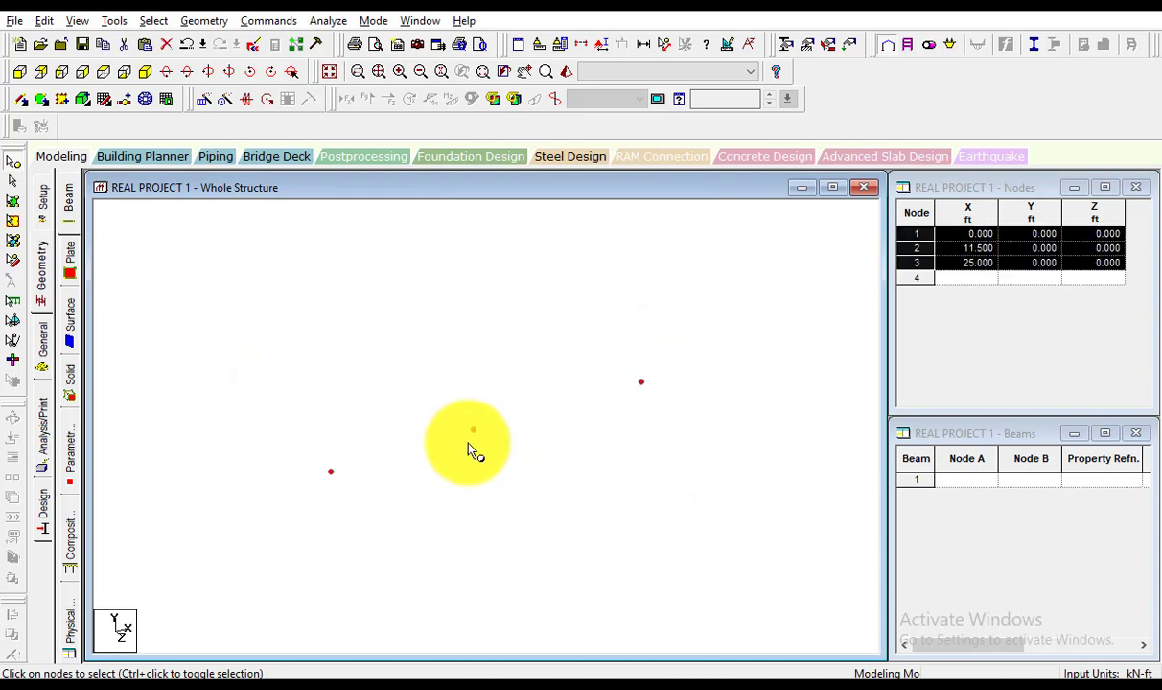
key(ctrl+v)
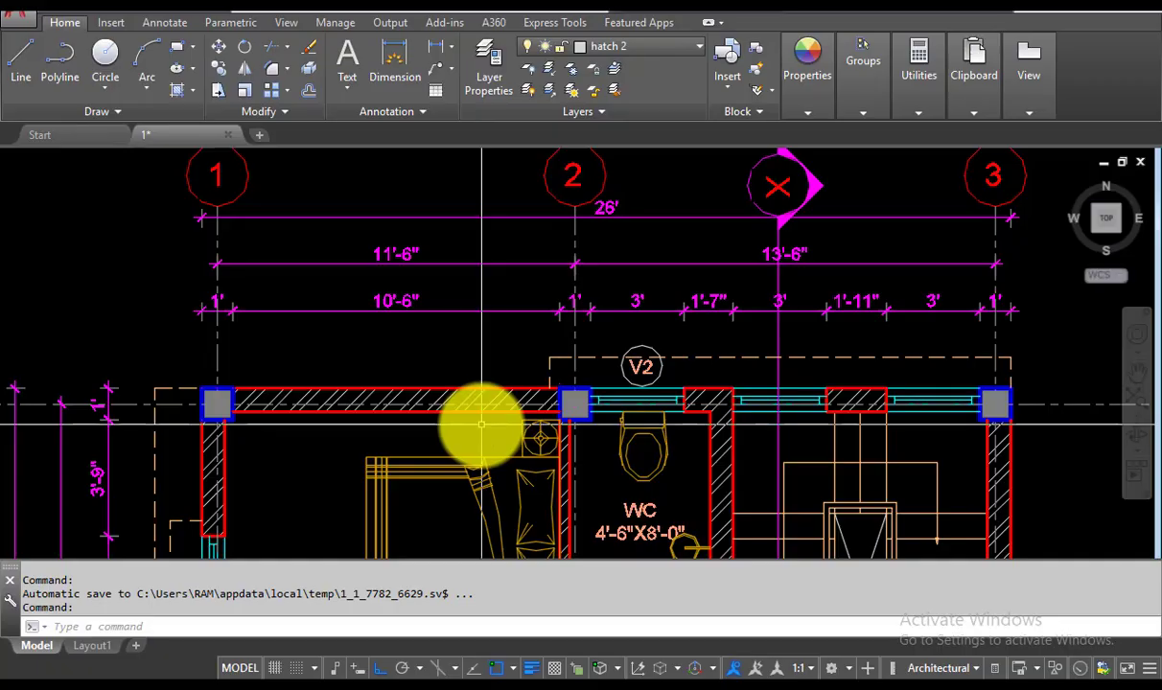
scroll(470, 383, down, 5)
scroll(453, 316, up, 8)
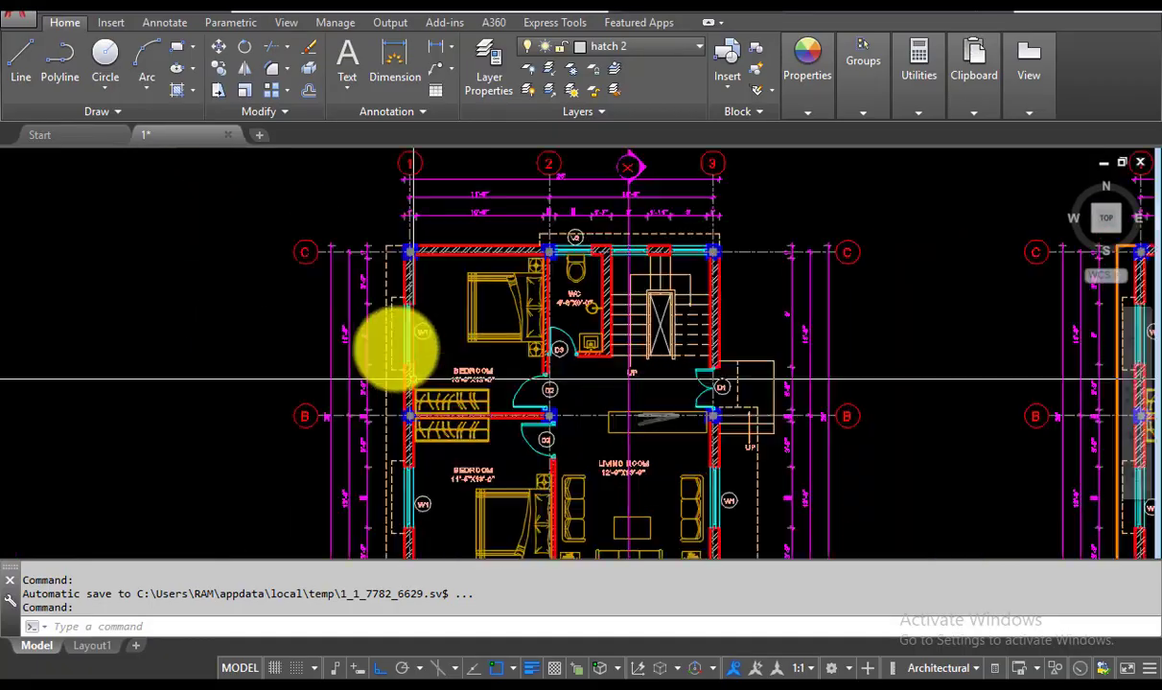
scroll(298, 436, down, 3)
scroll(319, 434, up, 3)
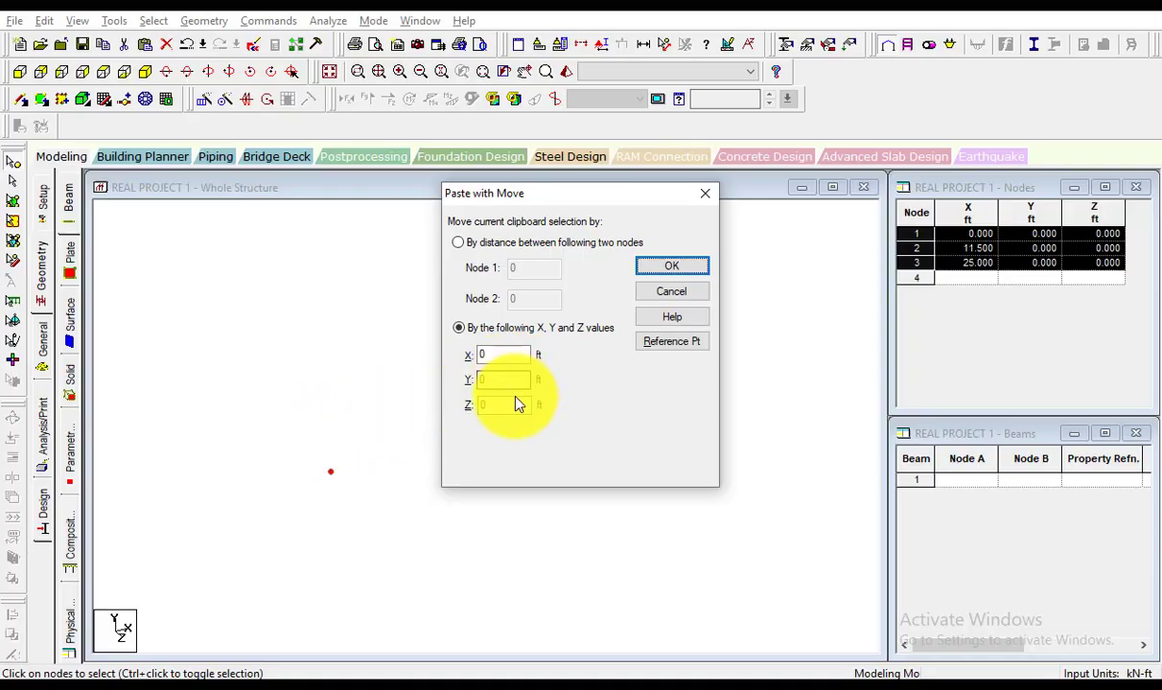
double_click(514, 404)
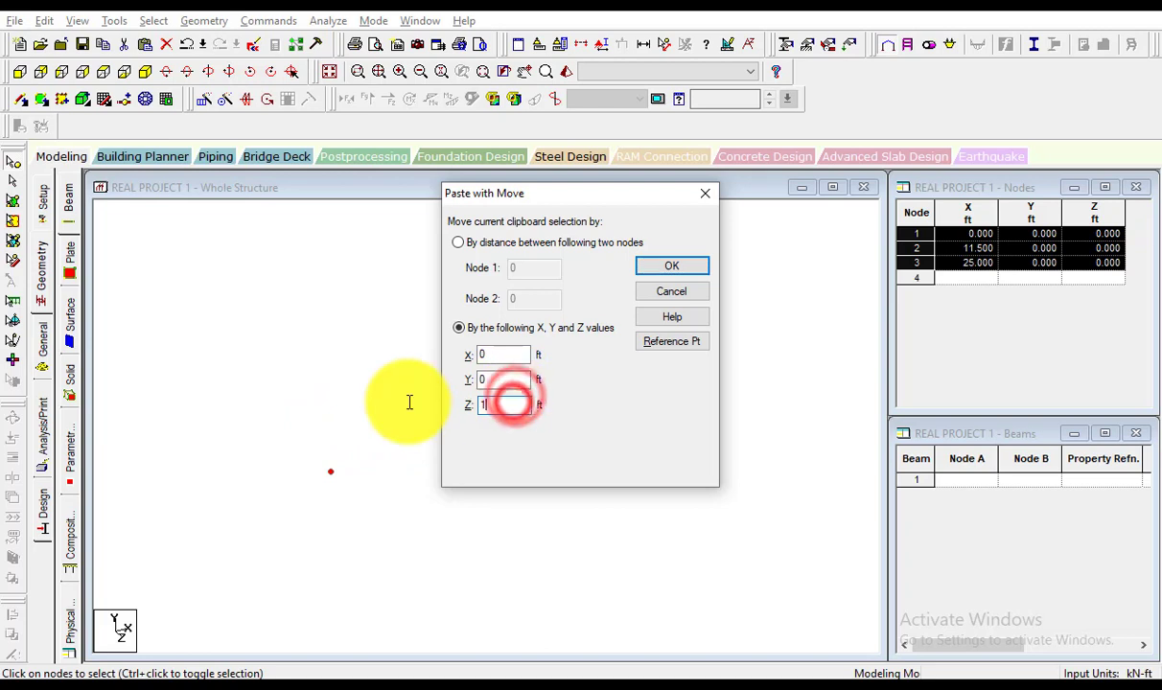
text(13.)
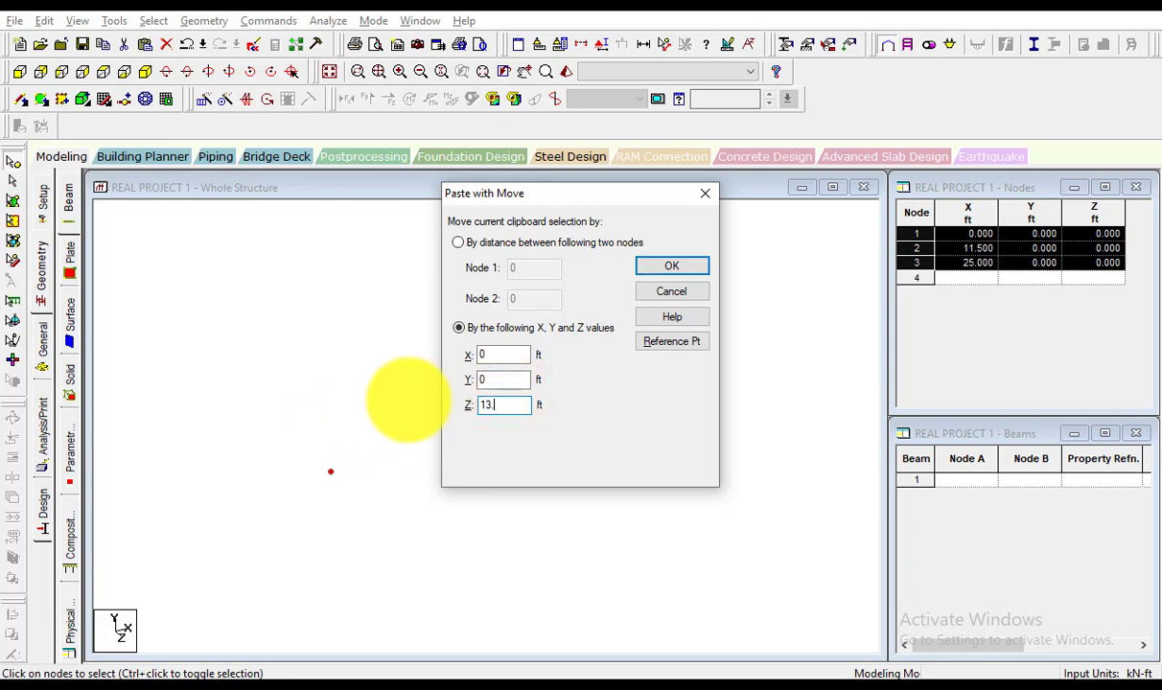
text(5)
click(655, 265)
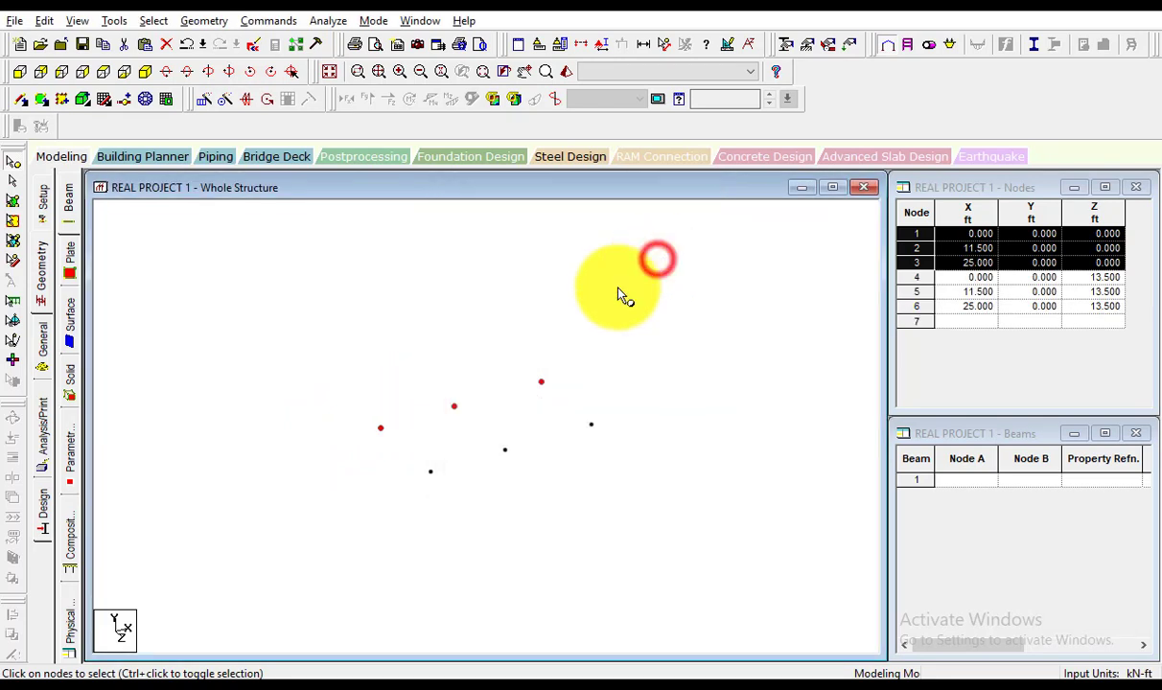
Clear the node selection and show the model from the top
click(468, 515)
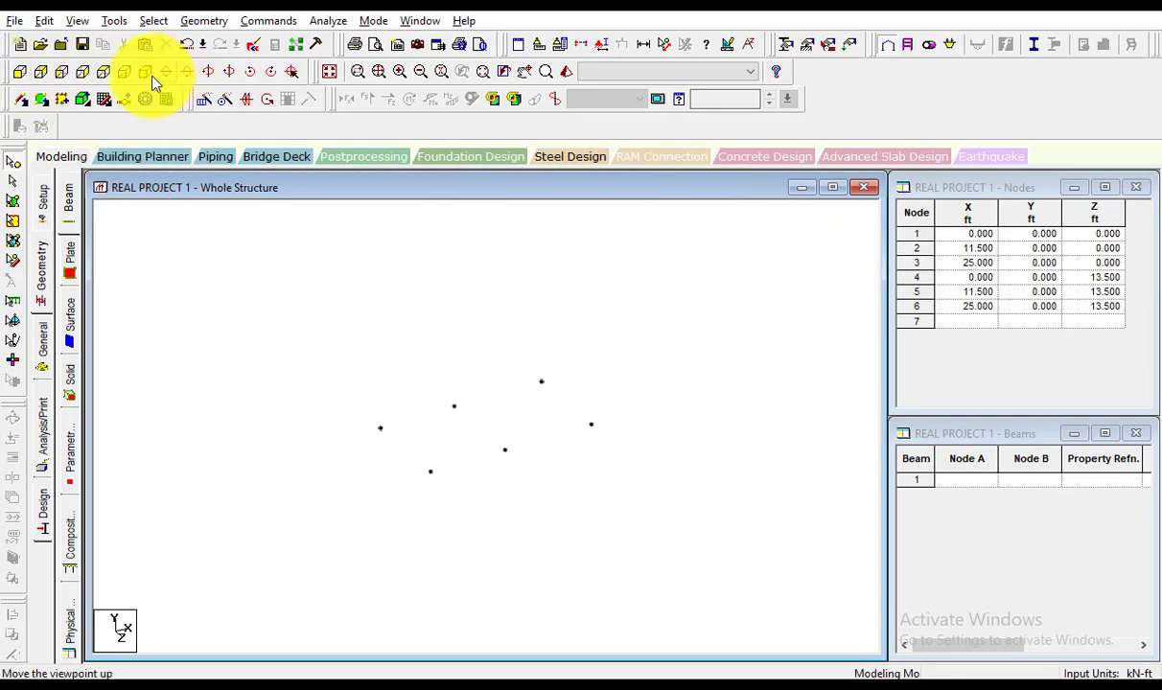
click(103, 73)
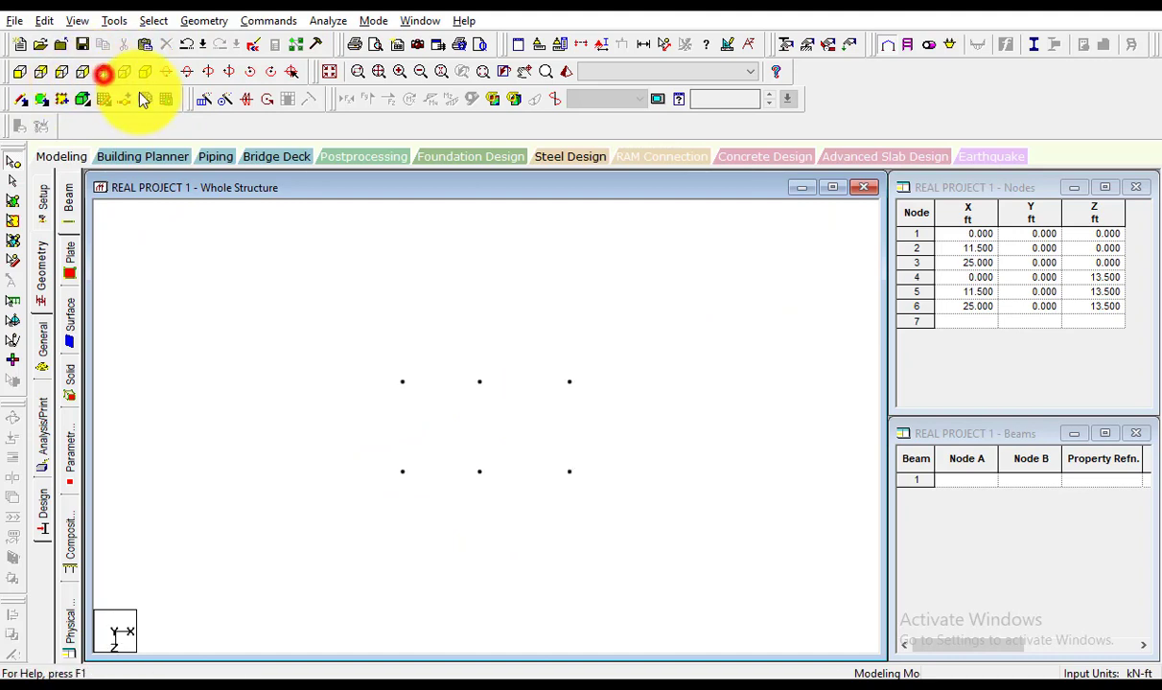
drag(361, 355, 648, 439)
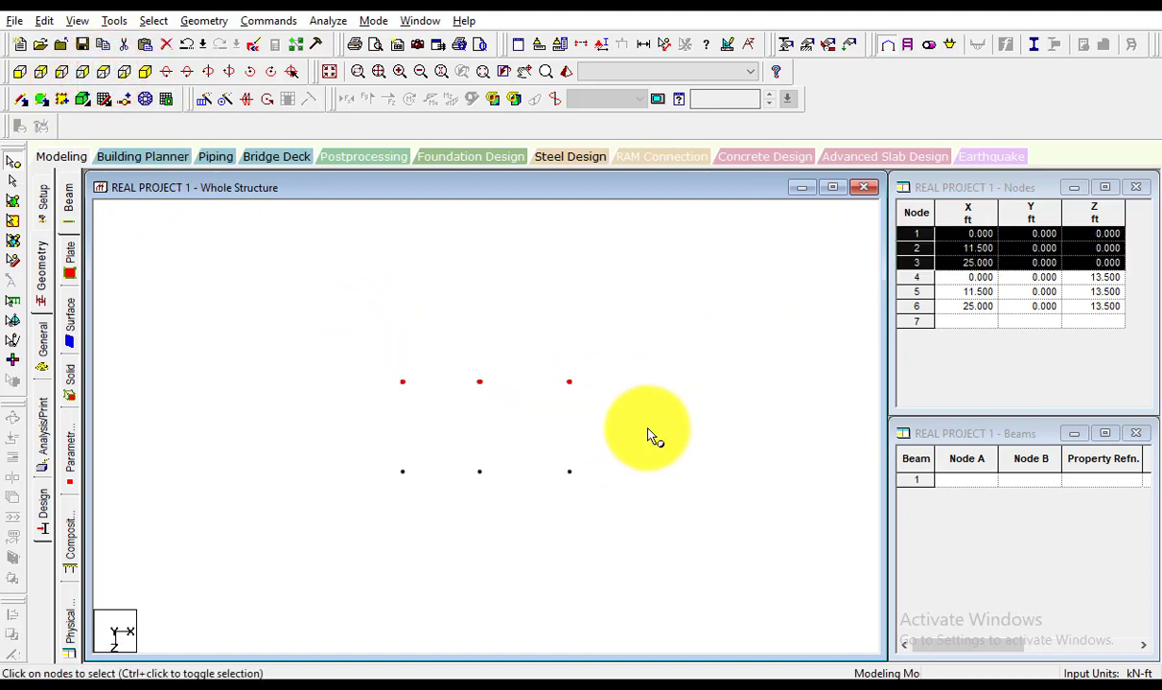
key(ctrl+v)
click(510, 403)
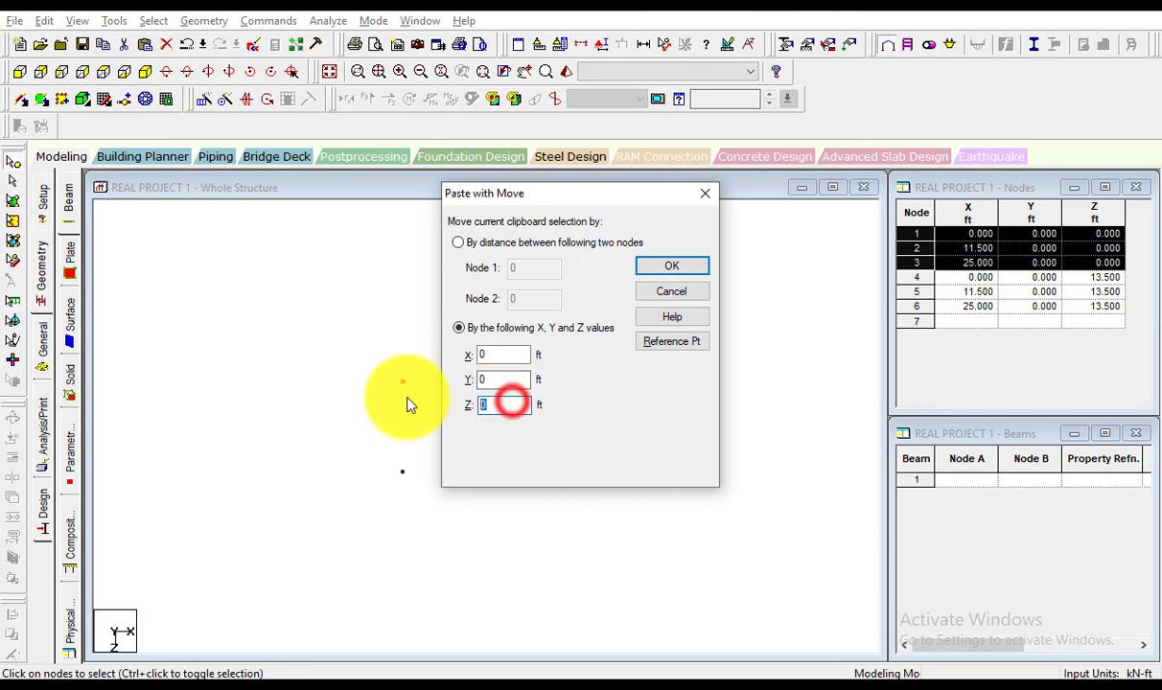
key(BackSpace)
text(13.)
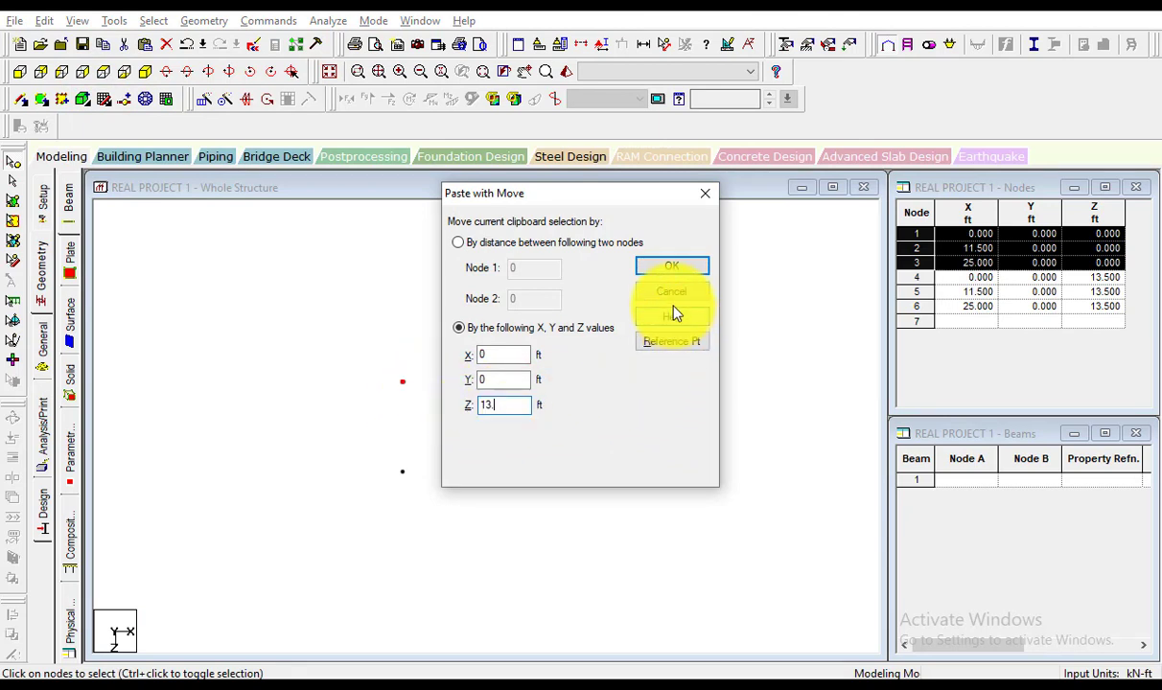
click(671, 292)
click(376, 442)
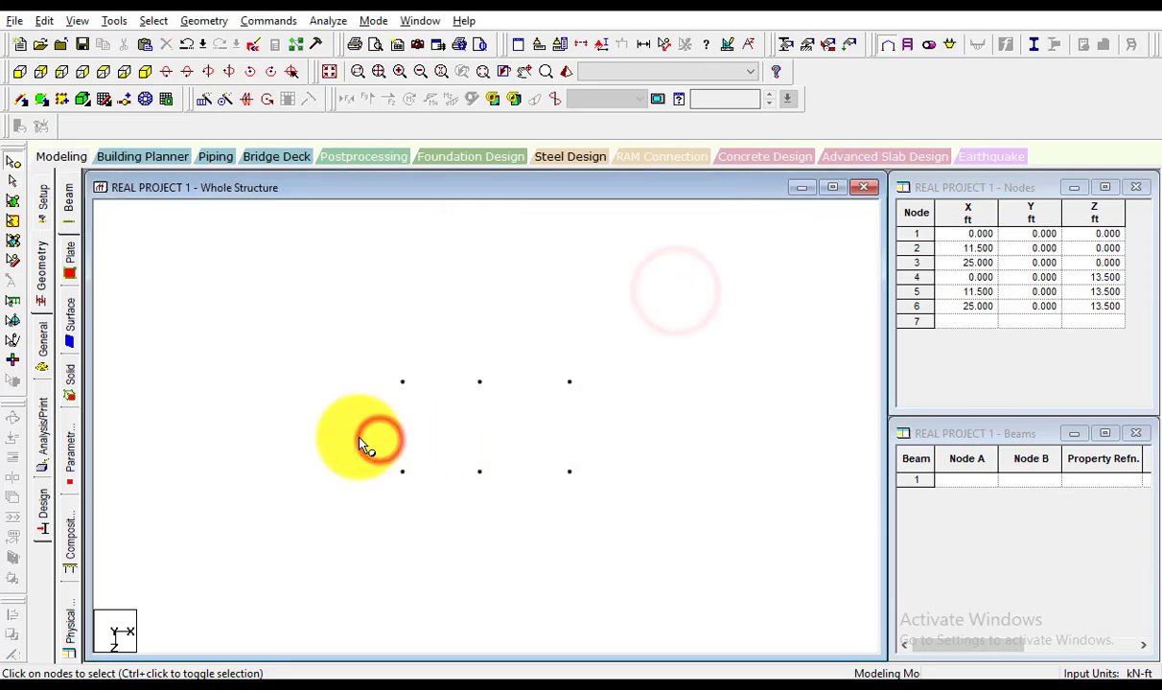
Copy the three nodes at Z 13.5 ft, paste them with a 13.5 ft offset in Z, and return to the isometric view
drag(360, 436, 730, 545)
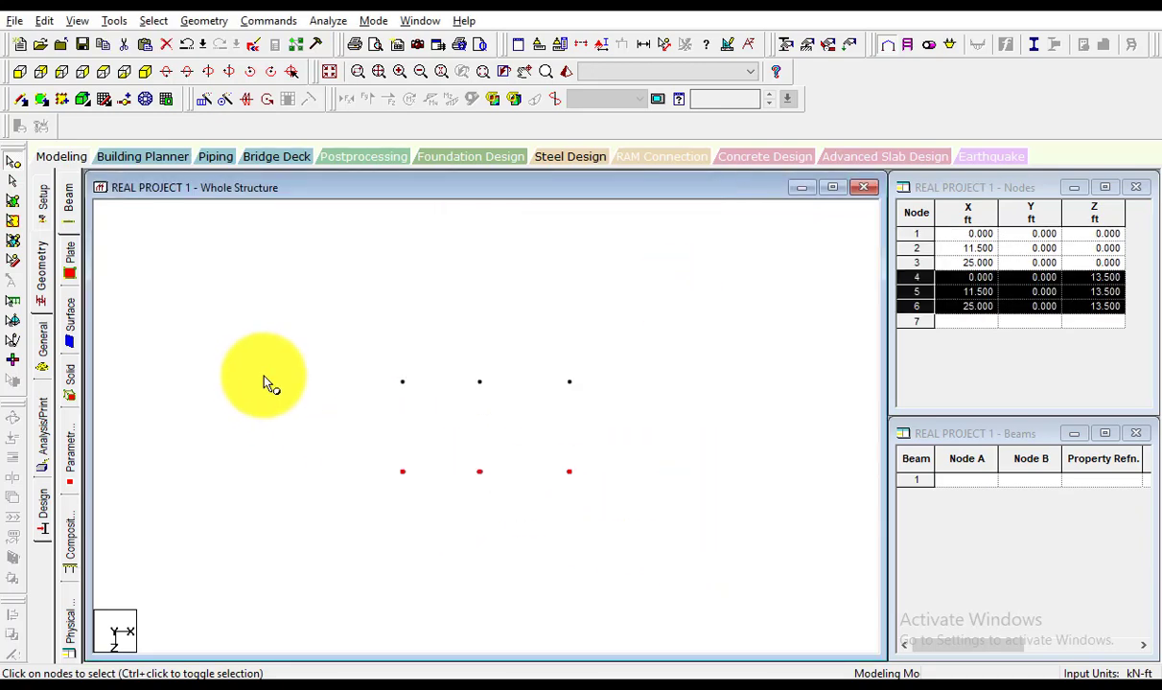
key(ctrl+c)
key(ctrl+v)
double_click(504, 405)
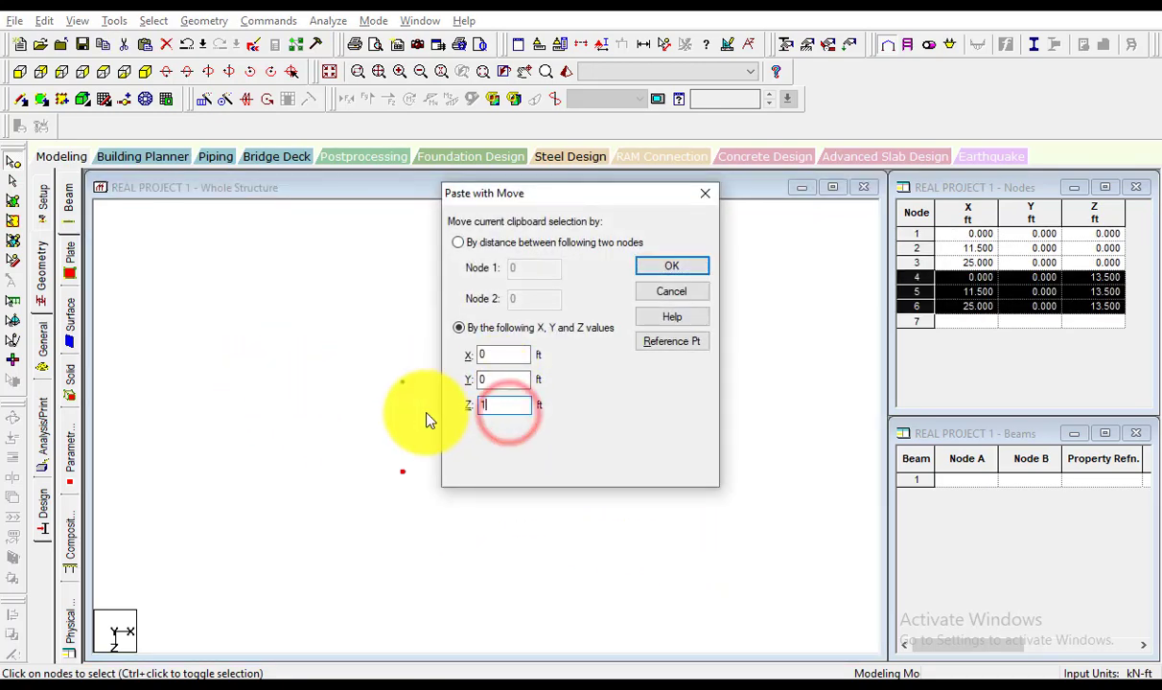
text(13.)
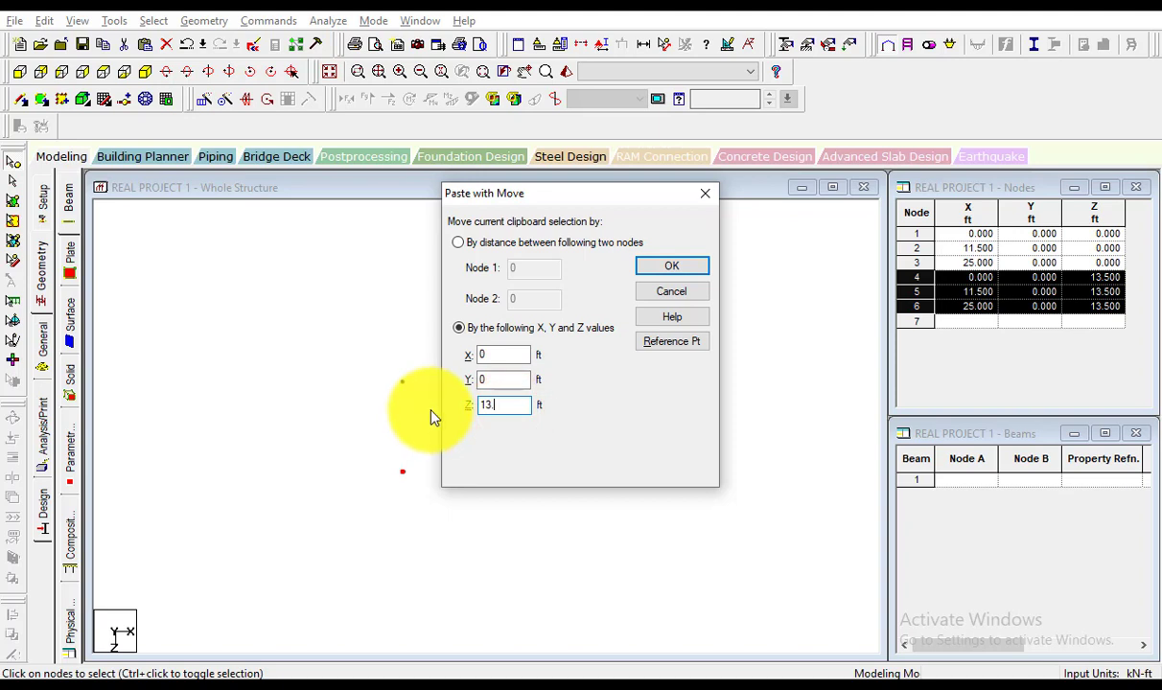
text(5)
click(671, 266)
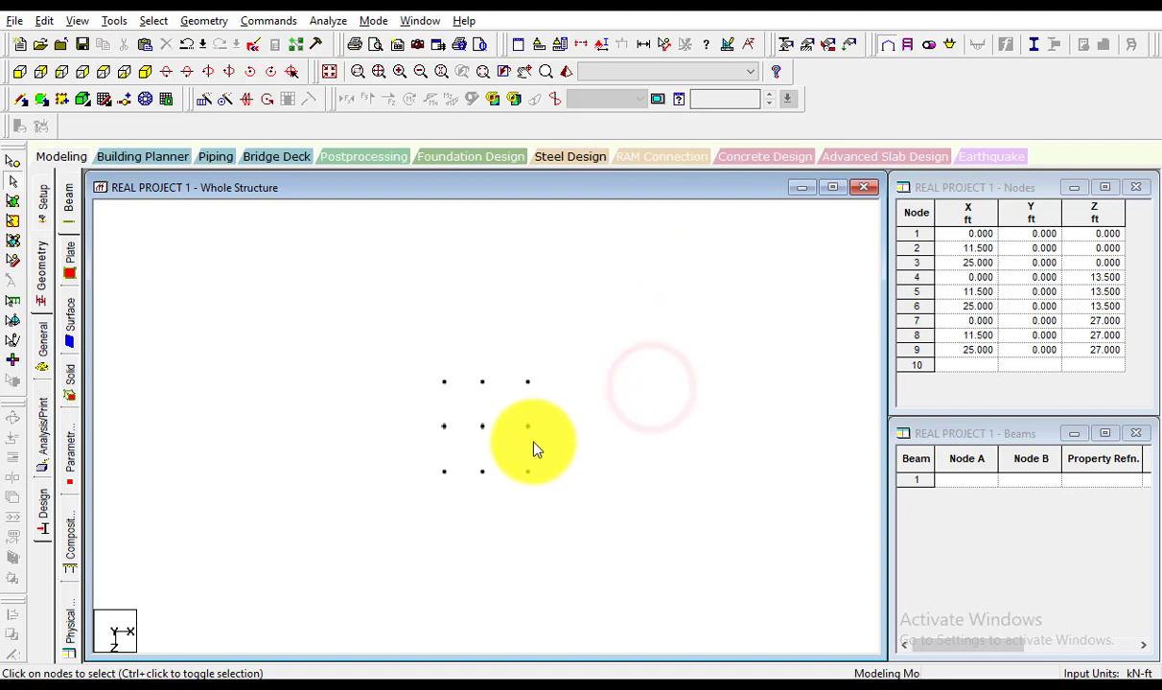
scroll(523, 439, up, 3)
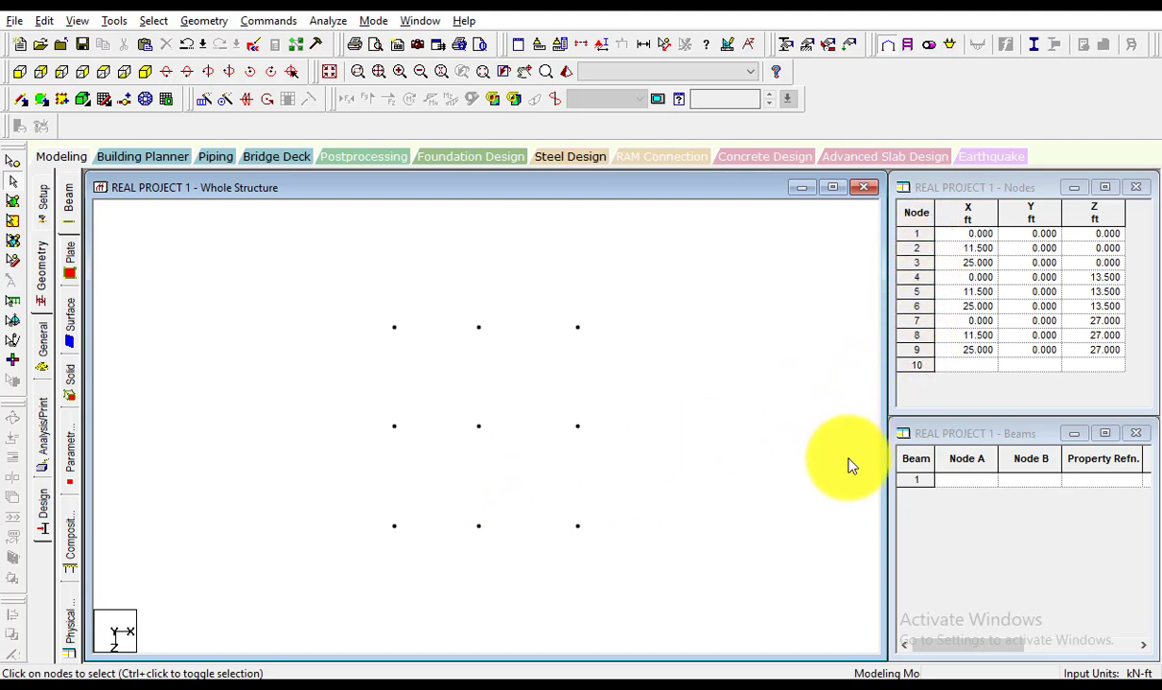
click(146, 73)
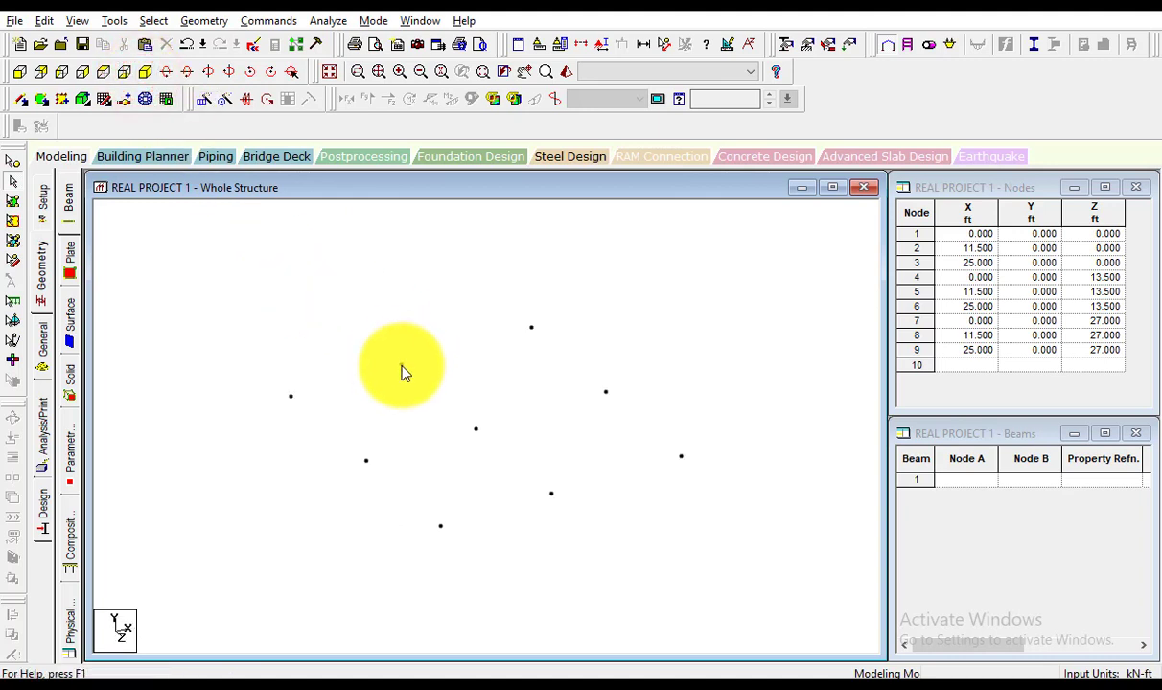